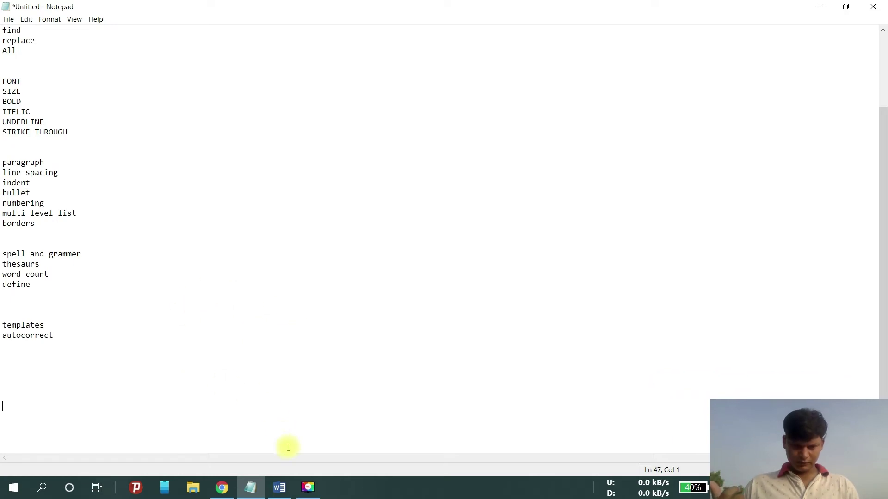
Switch to the blank Word document and look over the insert, design, page layout and reference commands
{"action": "left_click", "coordinate": [277, 494]}
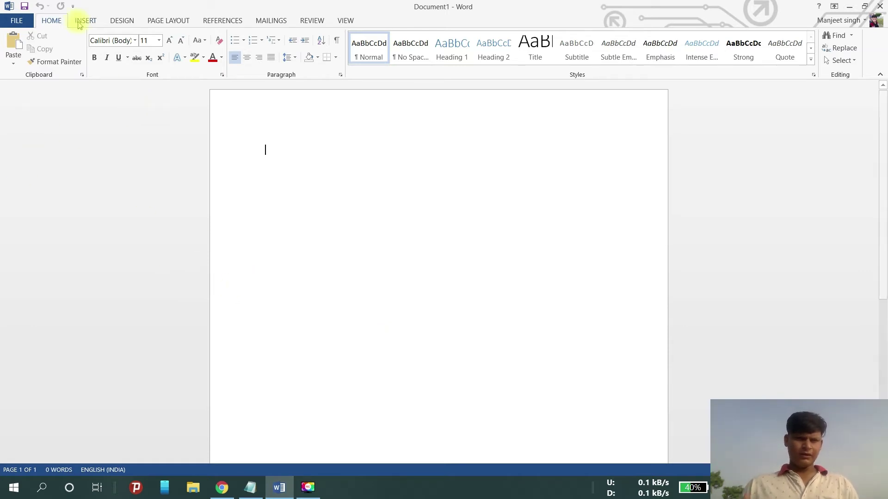
{"action": "left_click", "coordinate": [92, 21]}
{"action": "left_click", "coordinate": [117, 21]}
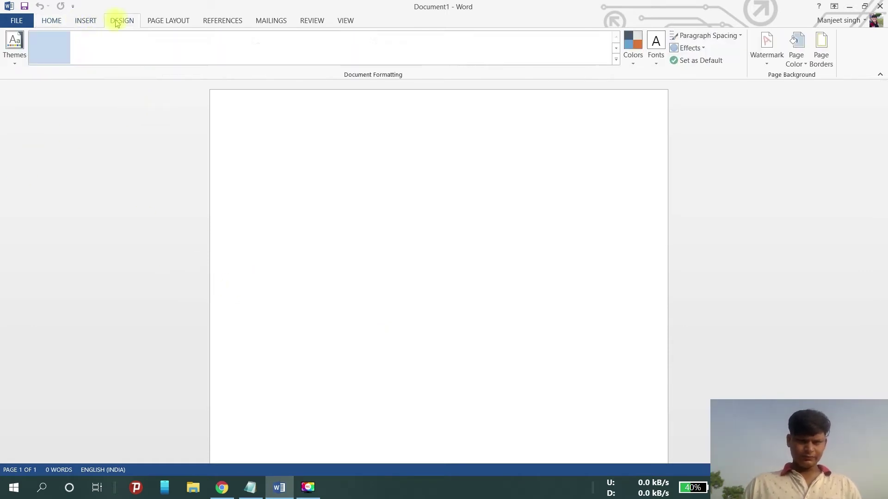
{"action": "left_click", "coordinate": [150, 22]}
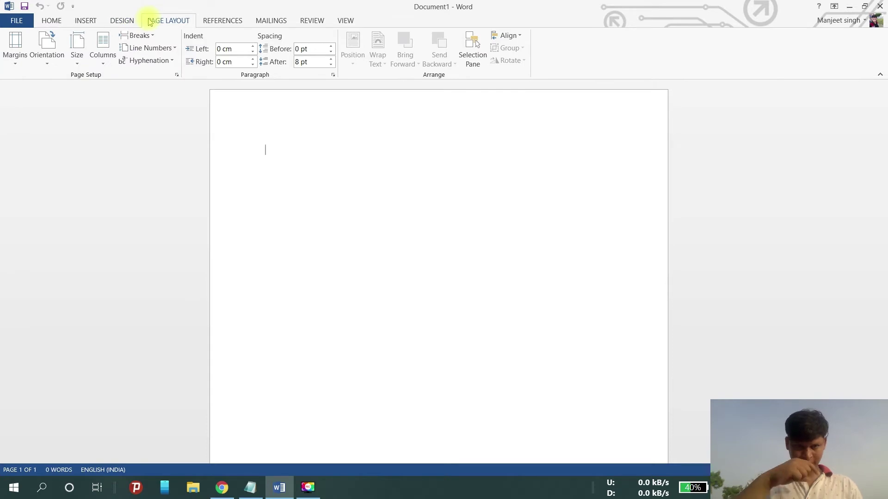
{"action": "left_click", "coordinate": [227, 22]}
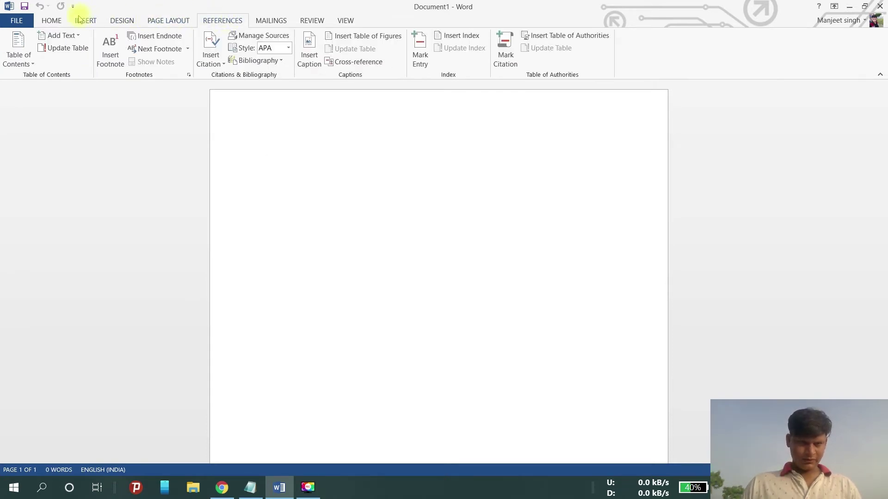
{"action": "left_click", "coordinate": [51, 22]}
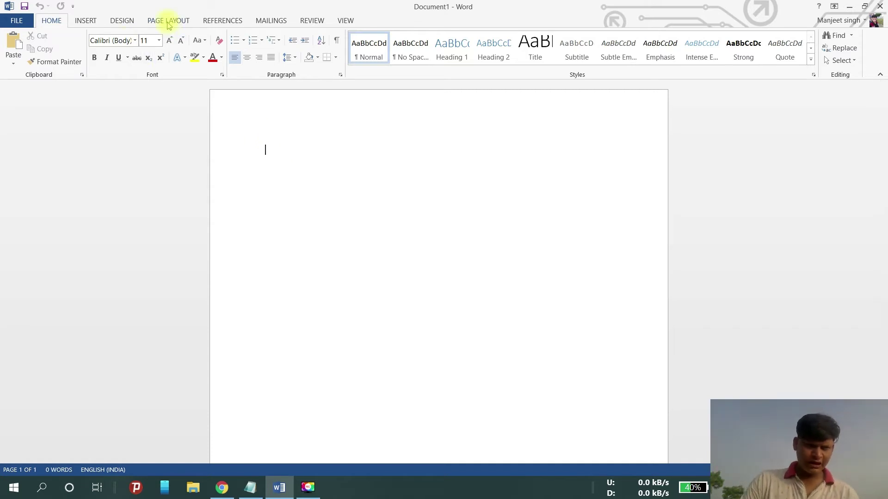
{"action": "left_click", "coordinate": [87, 21]}
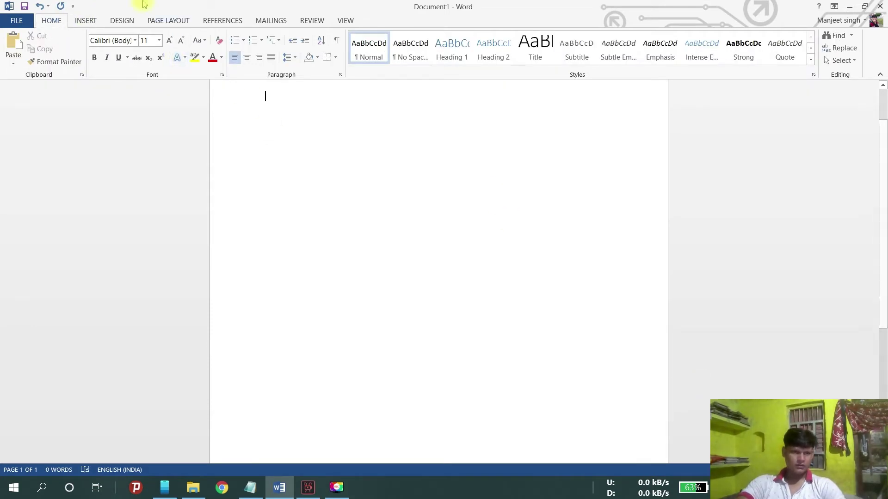
Insert the "images" picture of stacked books from the Desktop folder and enlarge it to about 4.3 cm square
{"action": "left_click", "coordinate": [79, 22]}
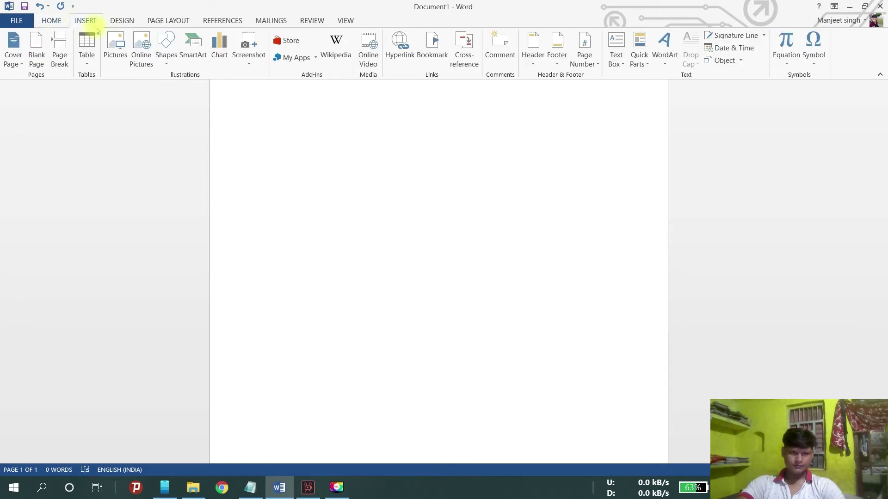
{"action": "left_click", "coordinate": [116, 48]}
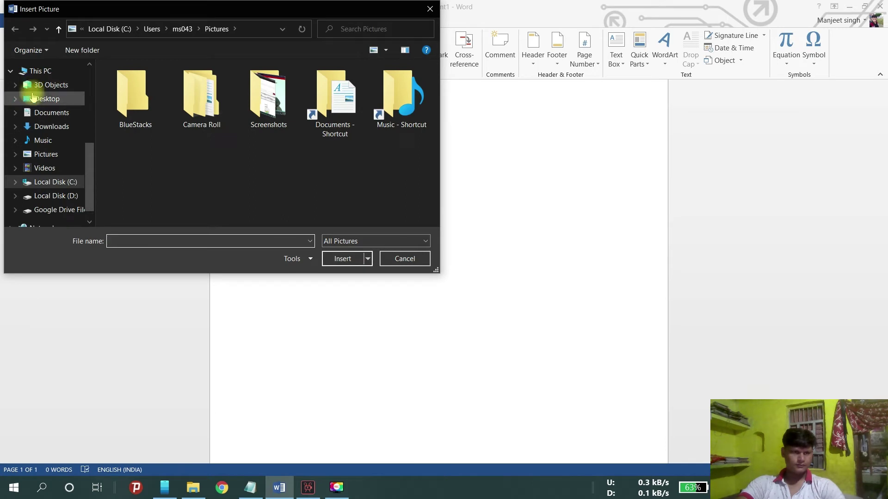
{"action": "left_click", "coordinate": [45, 99]}
{"action": "left_click", "coordinate": [208, 122]}
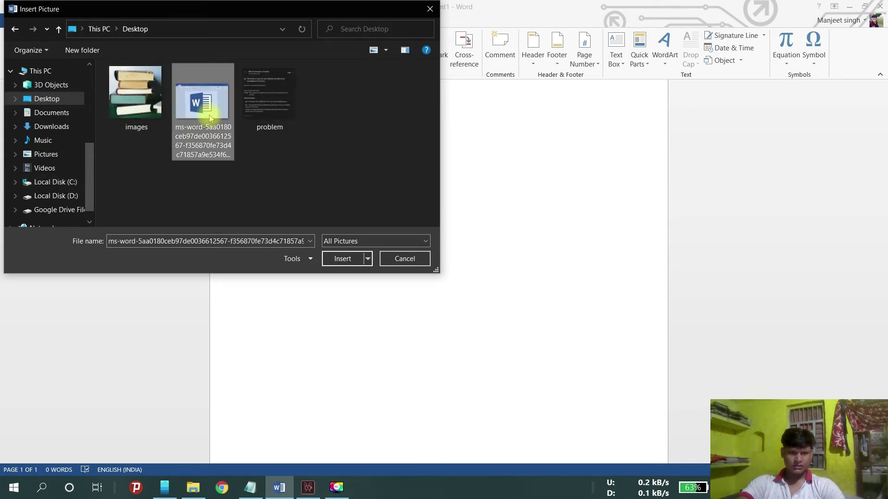
{"action": "left_click", "coordinate": [150, 90]}
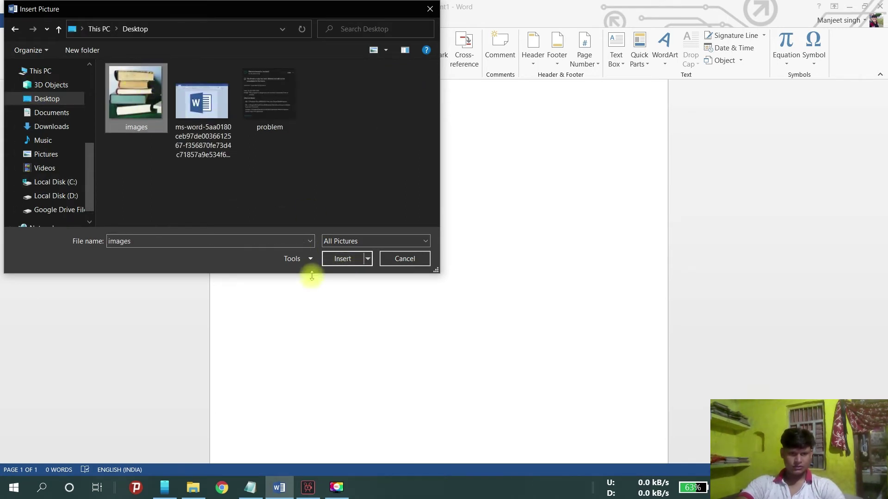
{"action": "left_click", "coordinate": [339, 261]}
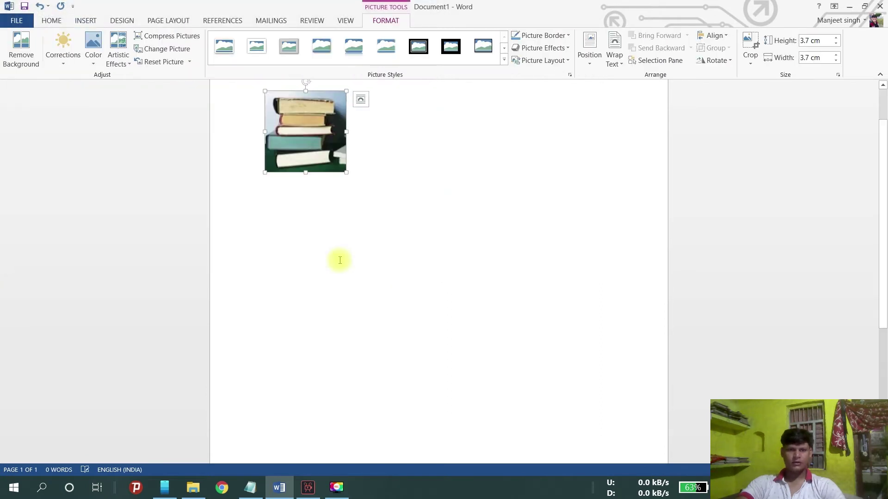
{"action": "left_click_drag", "start_coordinate": [346, 172], "coordinate": [359, 184]}
Set the book picture's text wrapping to In Front of Text and move it to the upper centre of the page
{"action": "left_click_drag", "start_coordinate": [318, 131], "coordinate": [337, 146]}
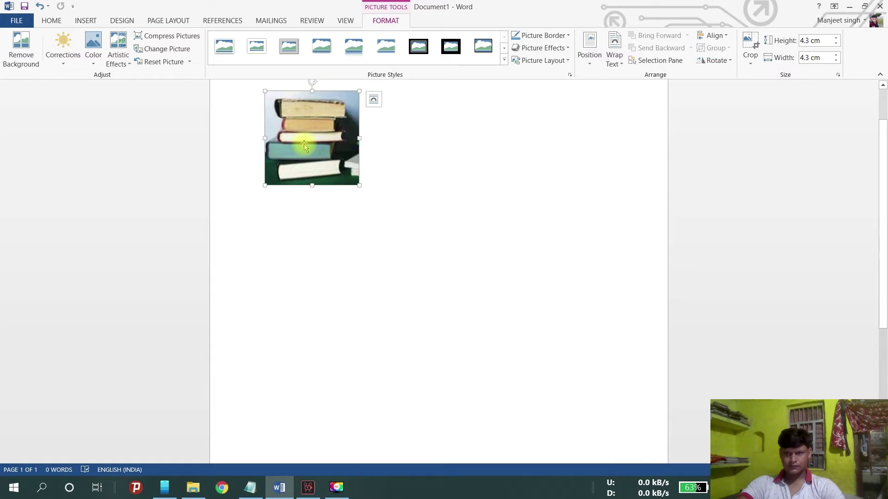
{"action": "left_click", "coordinate": [616, 43]}
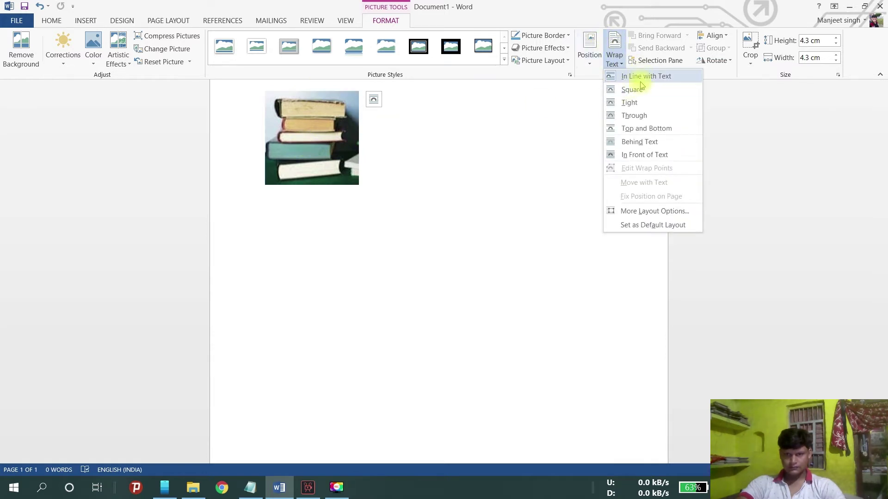
{"action": "left_click", "coordinate": [644, 153]}
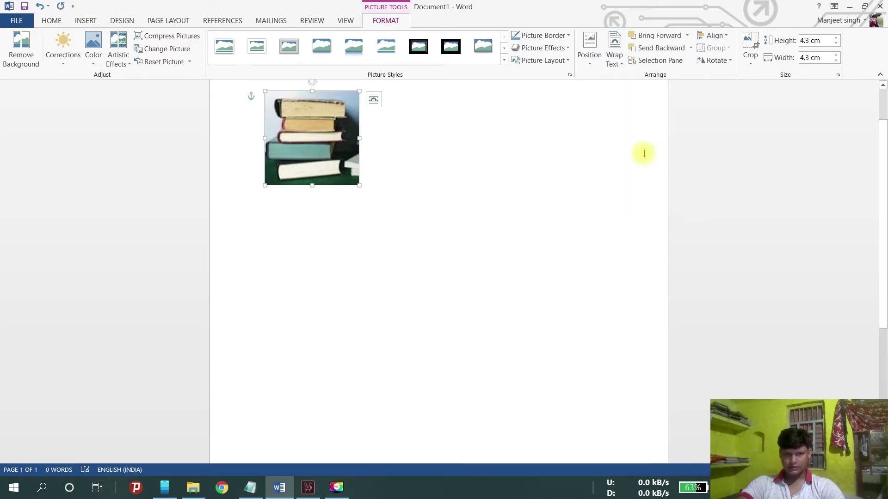
{"action": "left_click_drag", "start_coordinate": [314, 139], "coordinate": [431, 158]}
Enter the centred red 16 pt heading EDUCATION WITH US below the book picture, and move the picture down to sit centred just above it
{"action": "left_click", "coordinate": [446, 249]}
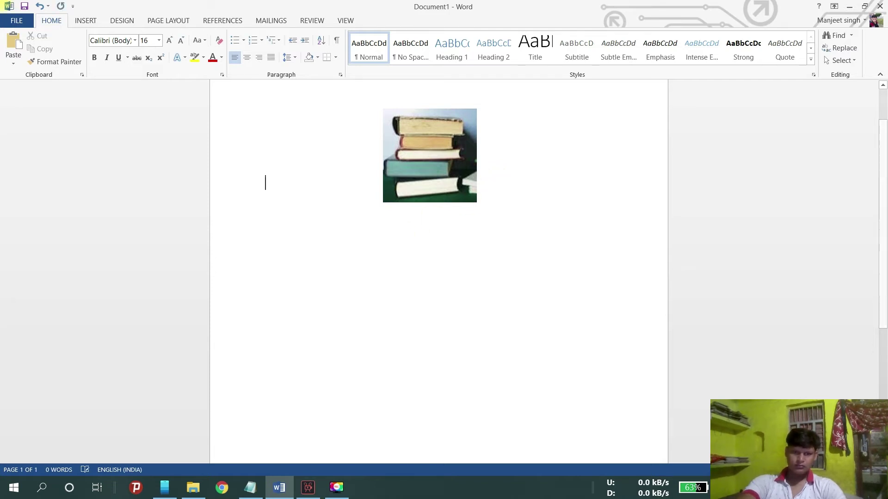
{"action": "key", "text": "Return"}
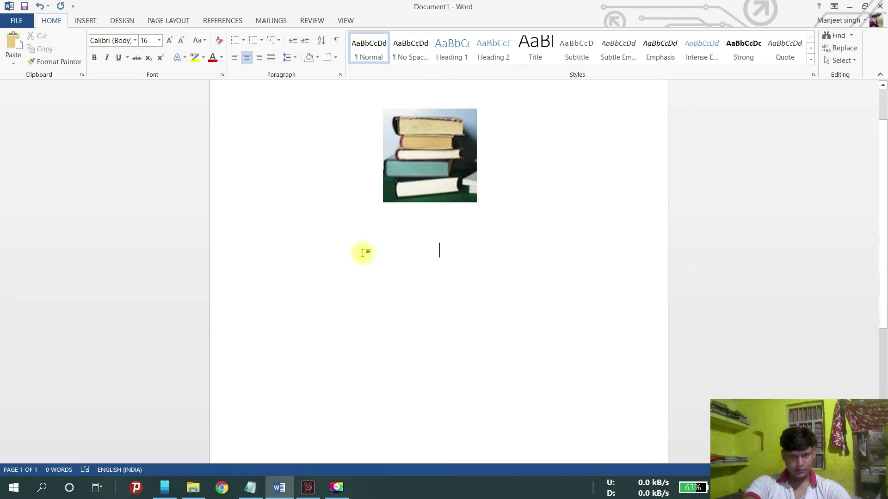
{"action": "type", "text": "RD"}
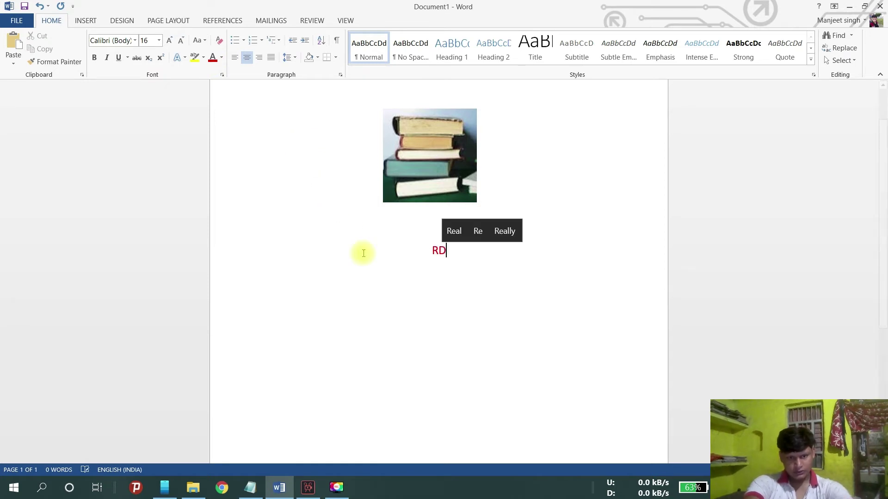
{"action": "key", "text": "BackSpace"}
{"action": "type", "text": "ED"}
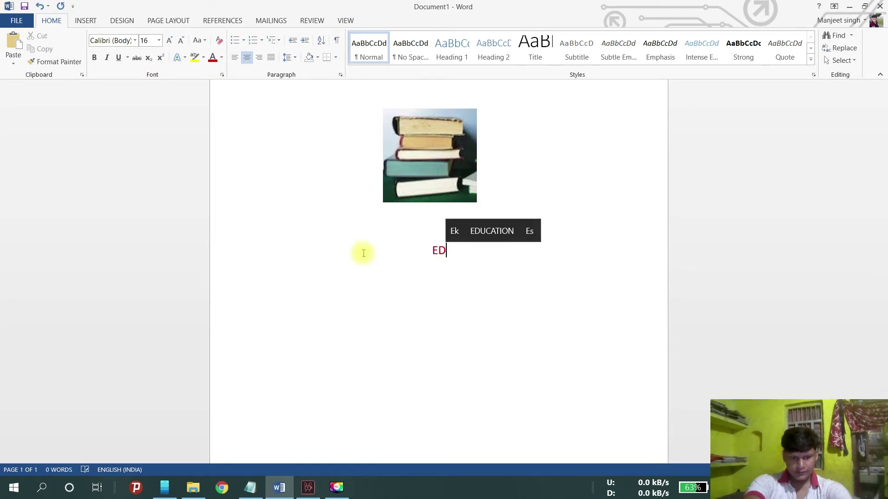
{"action": "type", "text": "UCATIO"}
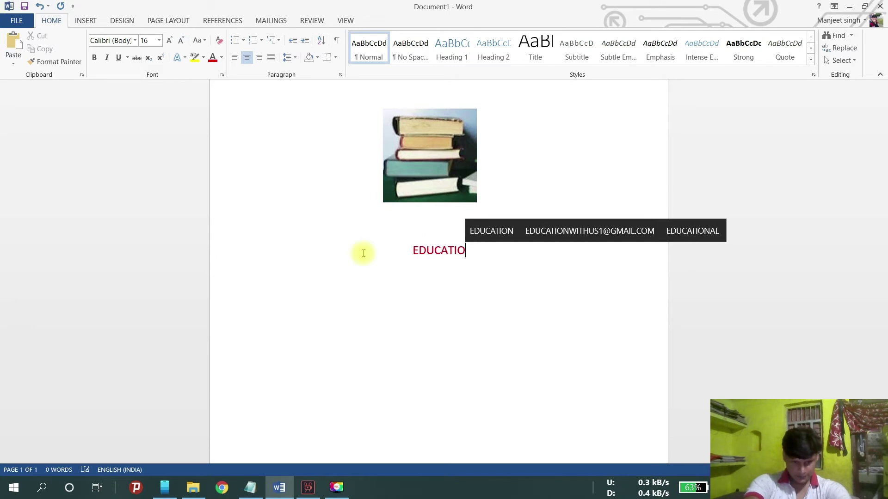
{"action": "type", "text": "N WITH US"}
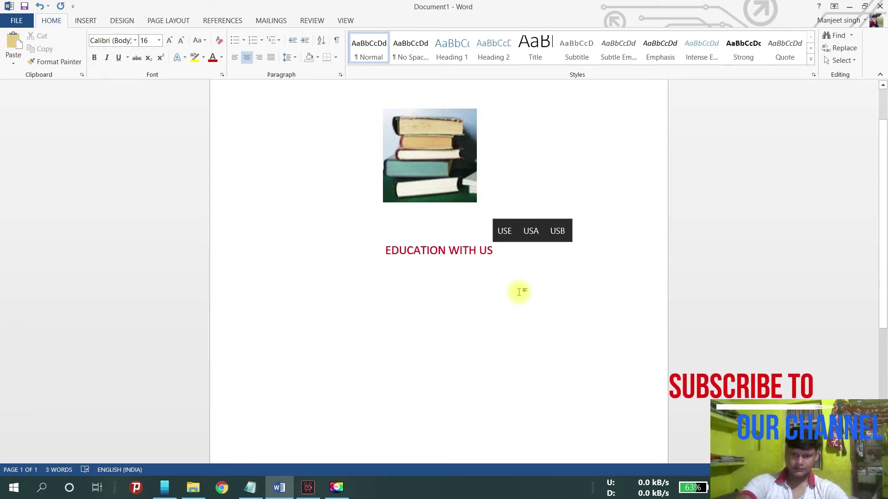
{"action": "key", "text": "Return"}
{"action": "key", "text": "Return"}
{"action": "left_click_drag", "start_coordinate": [420, 188], "coordinate": [447, 202]}
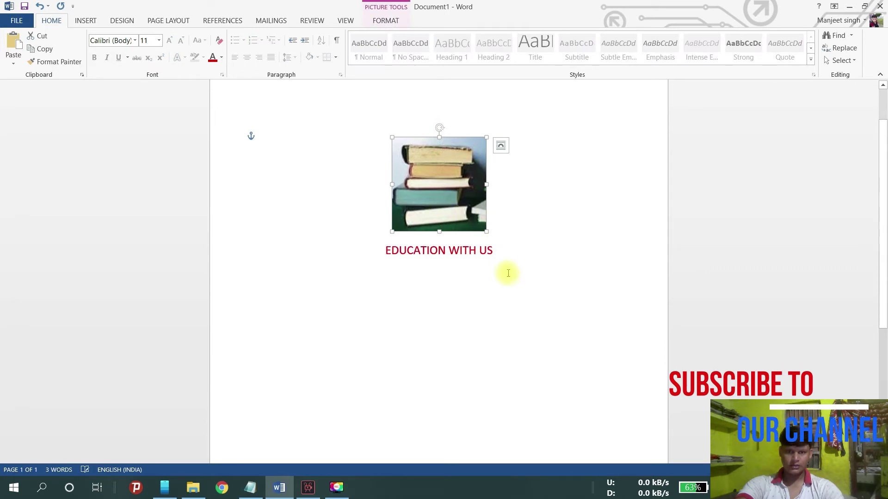
Write COURSE NAME= Microsoft word Basics in light blue on the line below the heading, and start a new line
{"action": "left_click", "coordinate": [530, 290]}
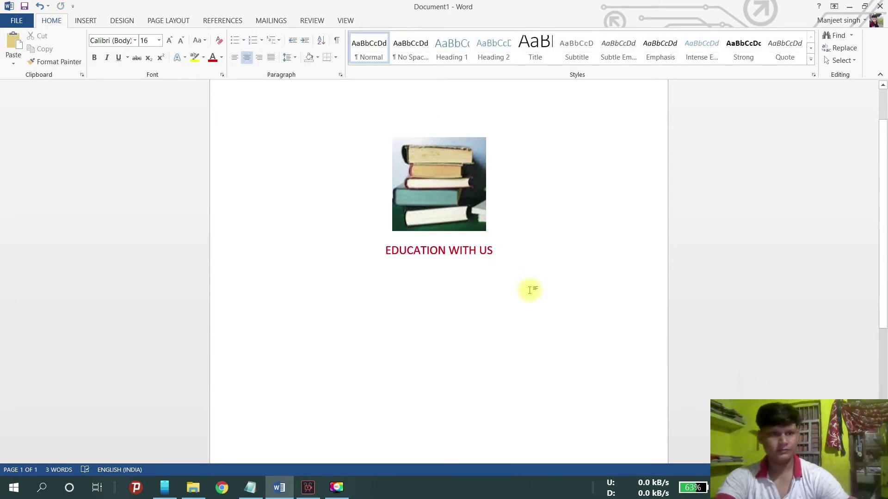
{"action": "left_click", "coordinate": [221, 58]}
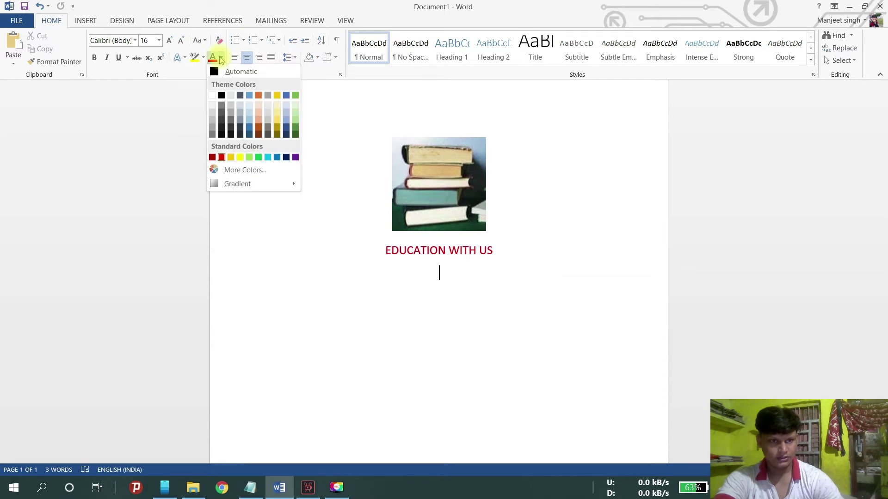
{"action": "left_click", "coordinate": [249, 96]}
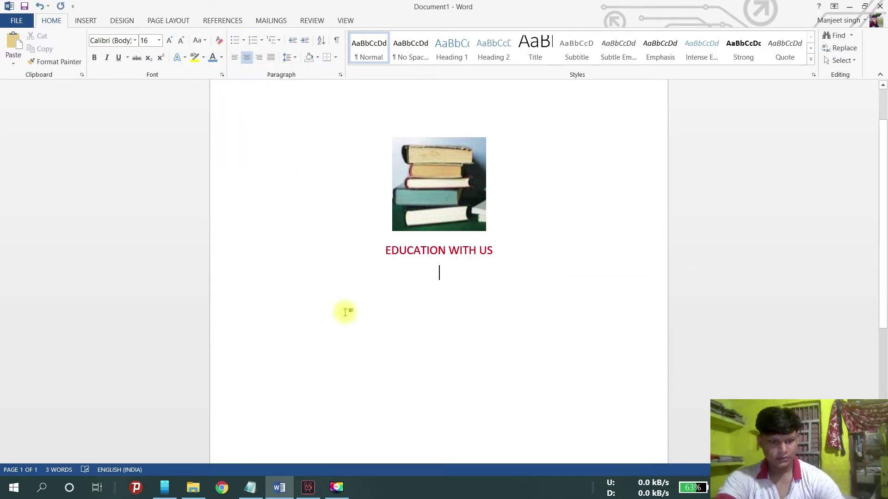
{"action": "type", "text": "COU"}
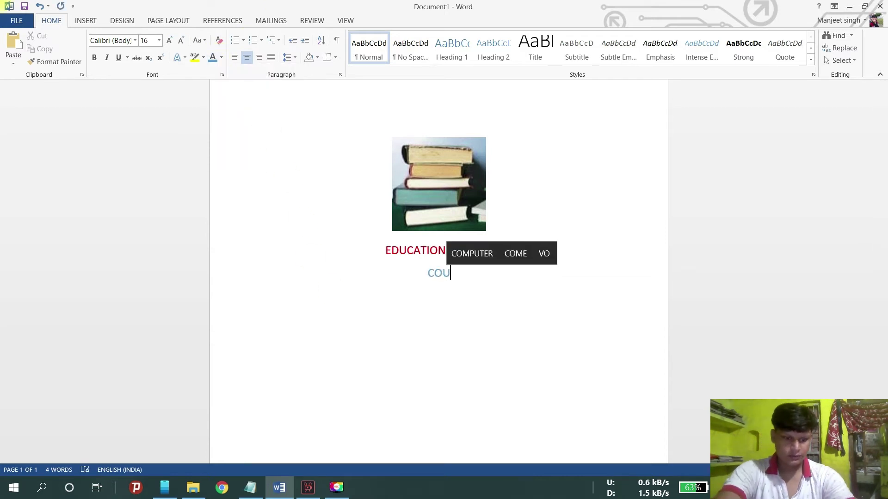
{"action": "type", "text": "RSE NAME"}
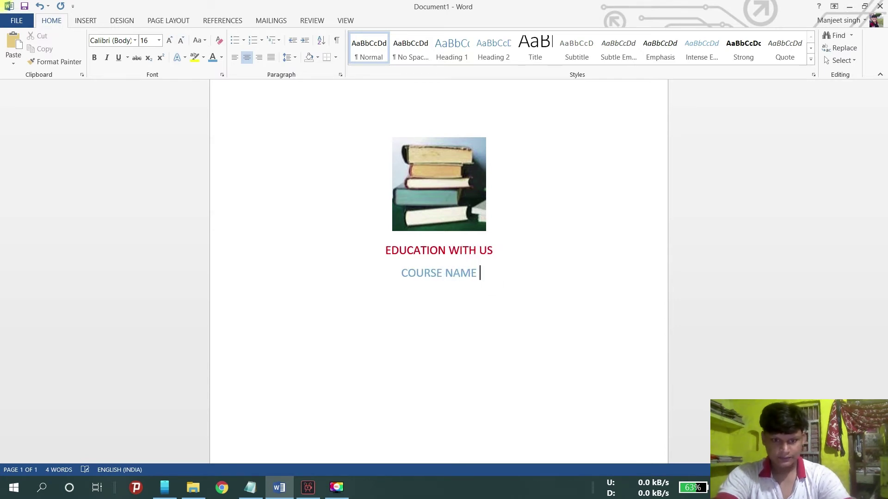
{"action": "key", "text": "BackSpace"}
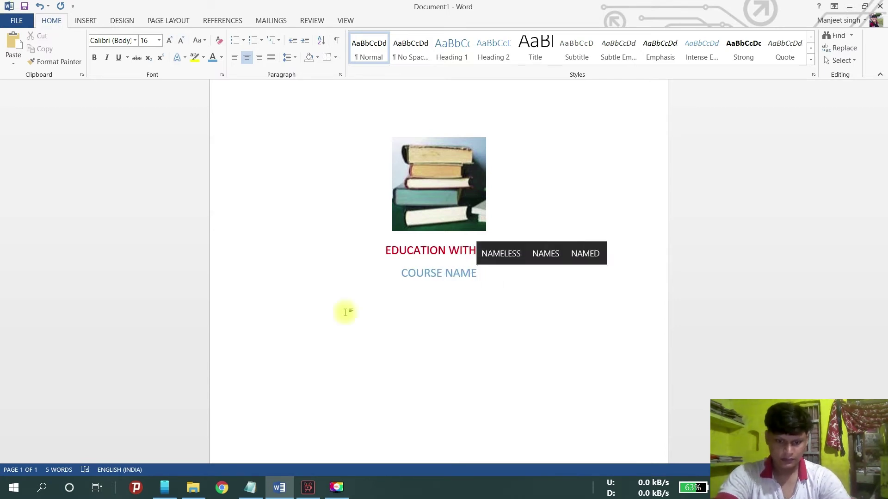
{"action": "type", "text": "="}
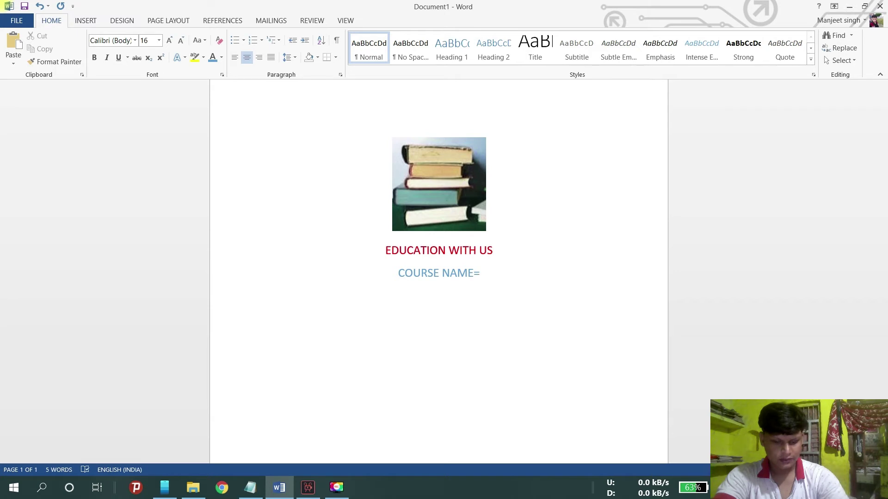
{"action": "type", "text": " Micros"}
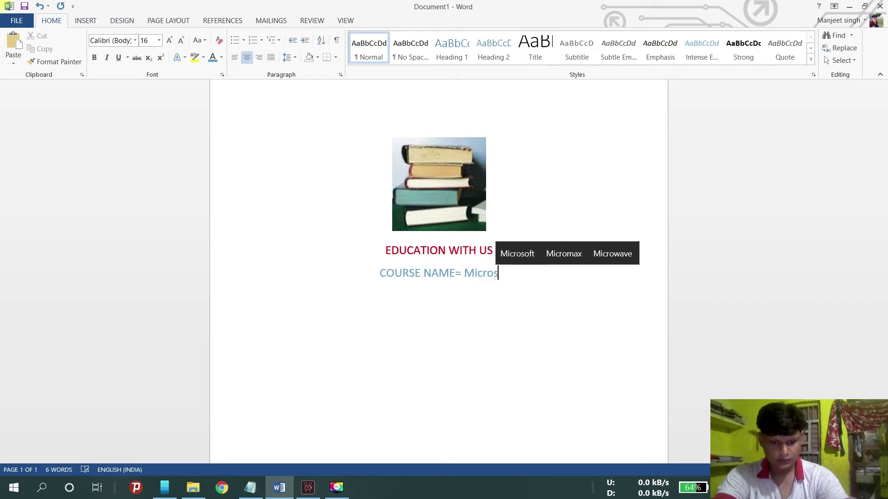
{"action": "type", "text": "oft word Basics"}
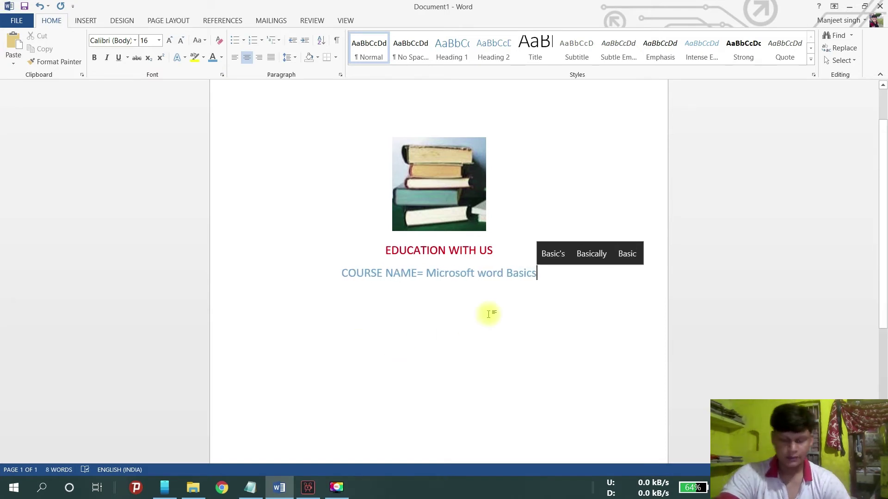
{"action": "key", "text": "Return"}
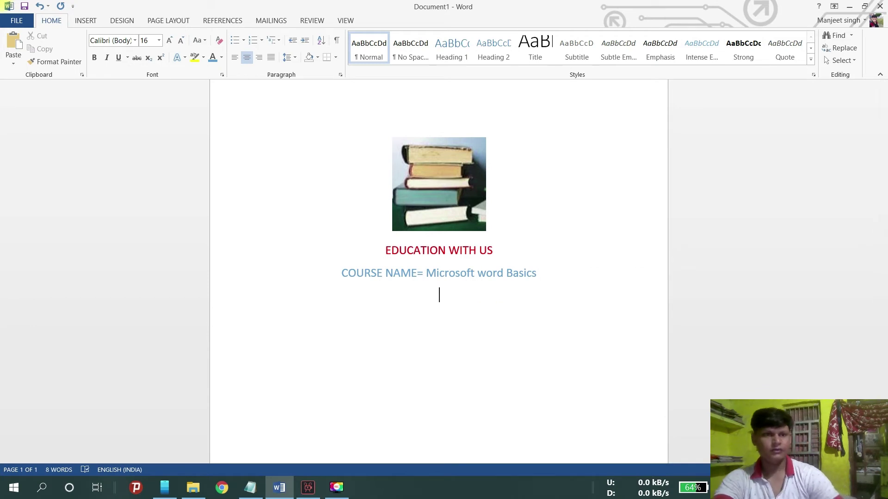
Insert the ms-word logo picture from the Desktop folder below the course name line
{"action": "left_click", "coordinate": [88, 22]}
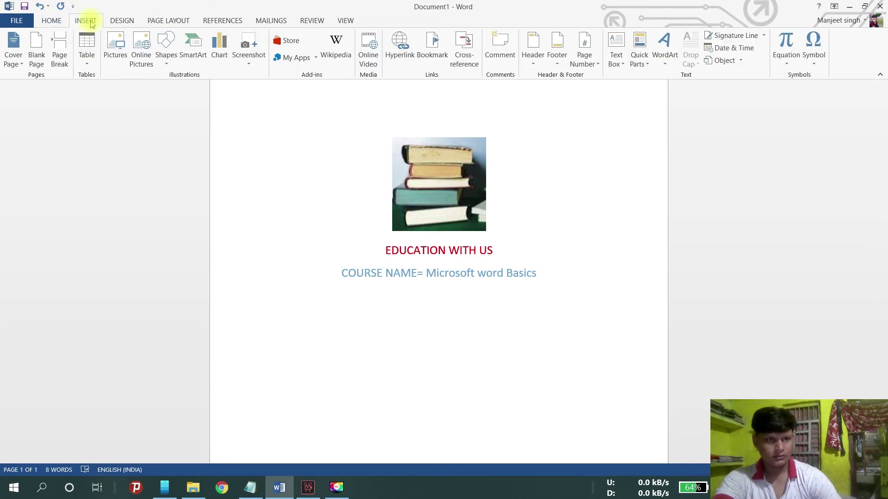
{"action": "left_click", "coordinate": [119, 43]}
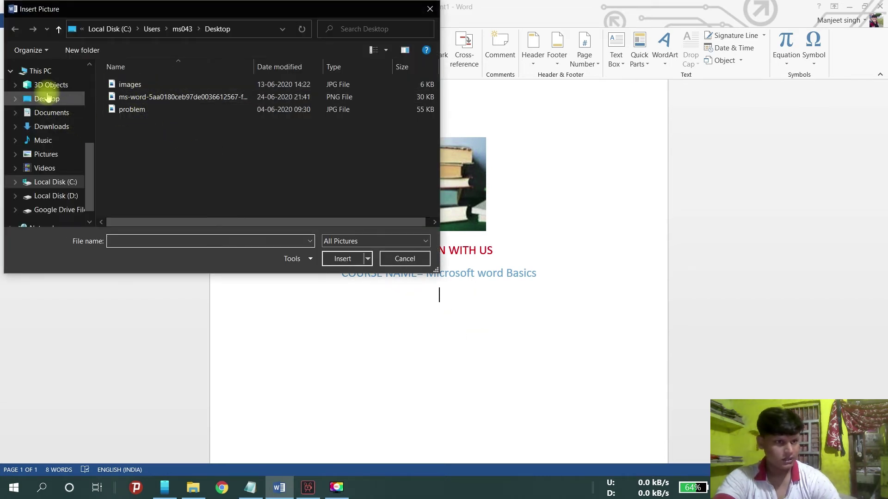
{"action": "left_click", "coordinate": [47, 97]}
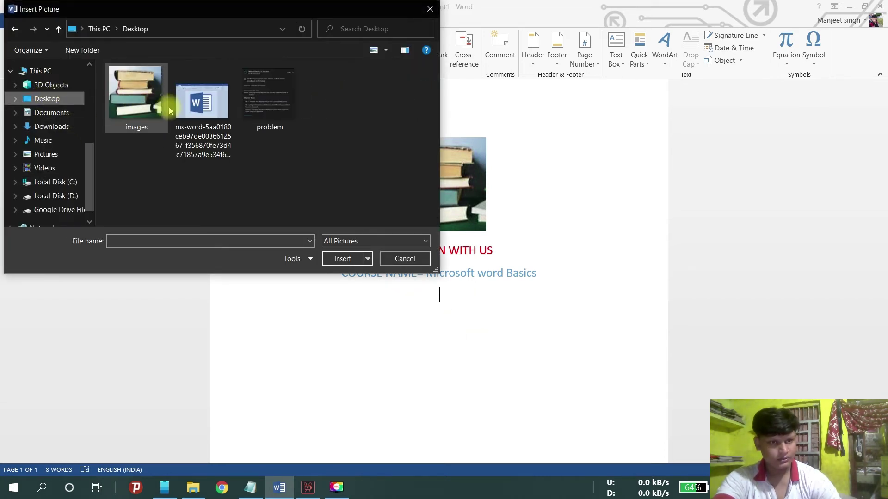
{"action": "left_click", "coordinate": [207, 123]}
{"action": "left_click", "coordinate": [334, 257]}
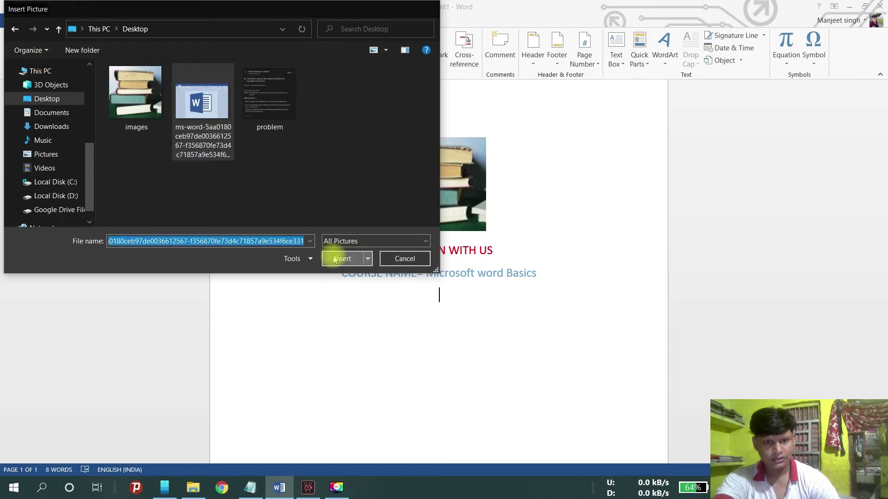
Start a new centred line below the inserted ms-word logo picture
{"action": "left_click", "coordinate": [573, 191]}
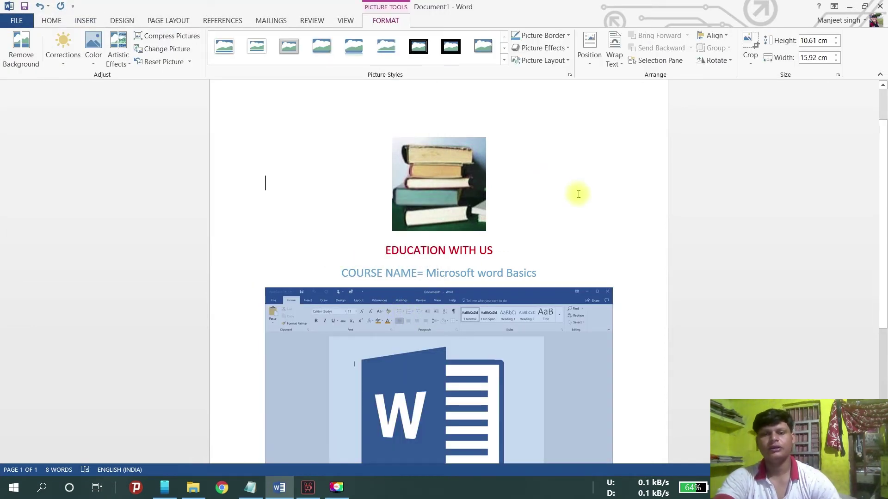
{"action": "scroll", "coordinate": [600, 229], "scroll_direction": "down", "scroll_amount": 3}
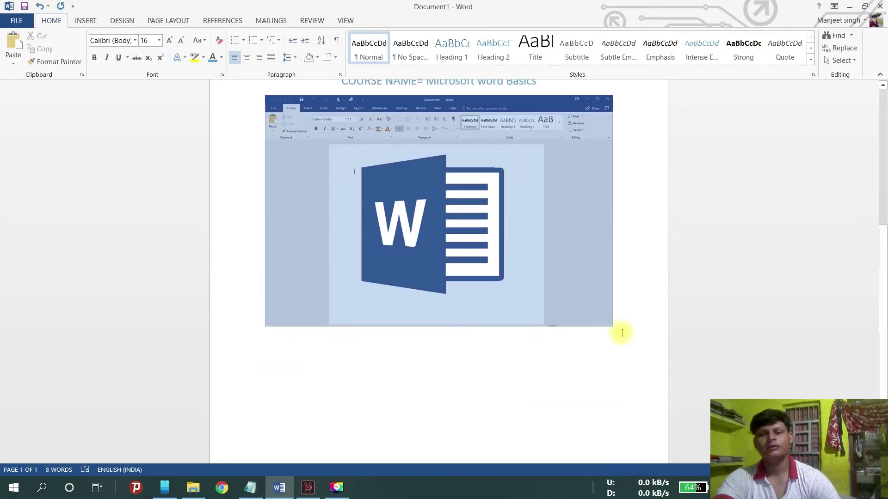
{"action": "key", "text": "Return"}
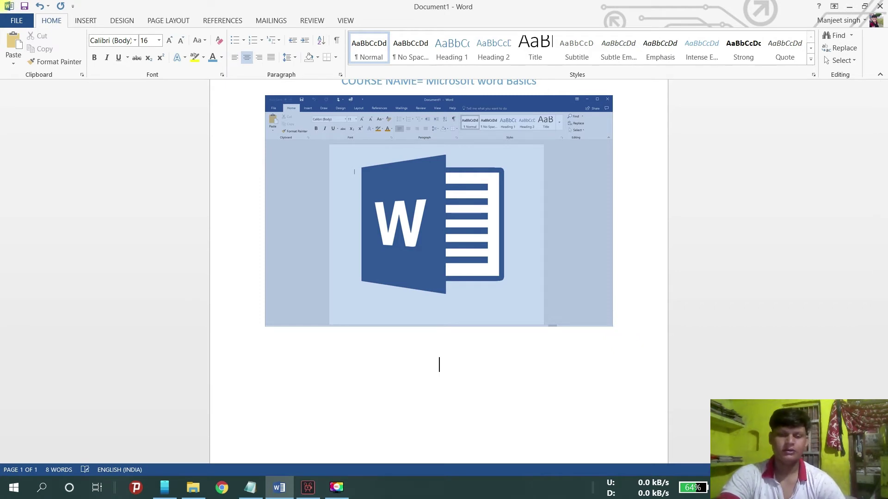
{"action": "scroll", "coordinate": [559, 259], "scroll_direction": "up", "scroll_amount": 3}
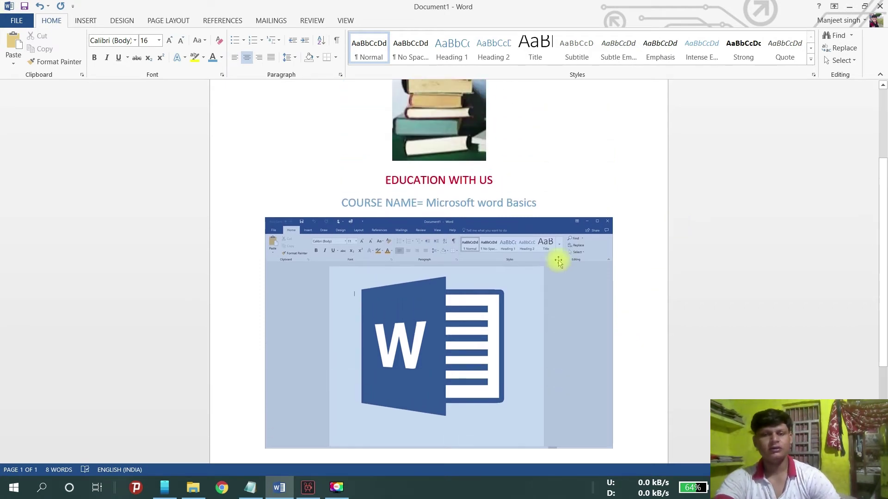
{"action": "scroll", "coordinate": [630, 214], "scroll_direction": "up", "scroll_amount": 1}
{"action": "scroll", "coordinate": [552, 342], "scroll_direction": "down", "scroll_amount": 5}
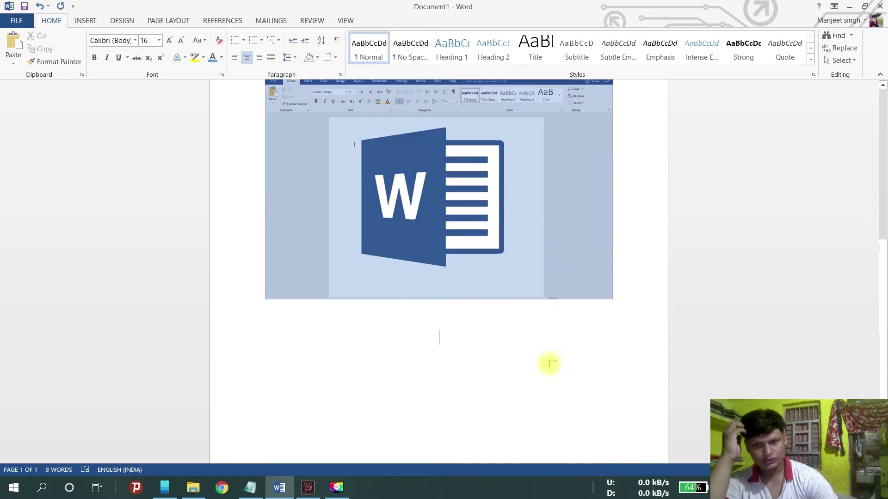
Shrink the ms-word logo picture proportionally to about three quarters of its width, and place the cursor back in the text
{"action": "left_click", "coordinate": [497, 213]}
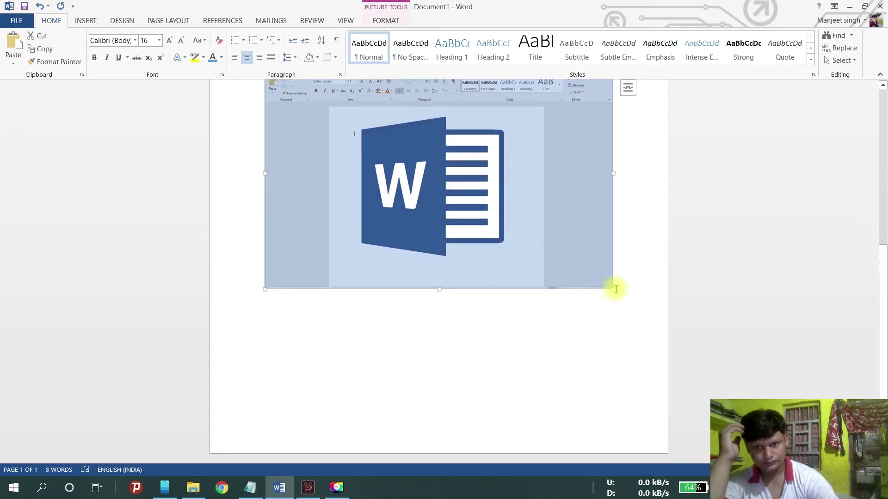
{"action": "left_click_drag", "start_coordinate": [614, 289], "coordinate": [567, 271]}
{"action": "scroll", "coordinate": [619, 264], "scroll_direction": "up", "scroll_amount": 2}
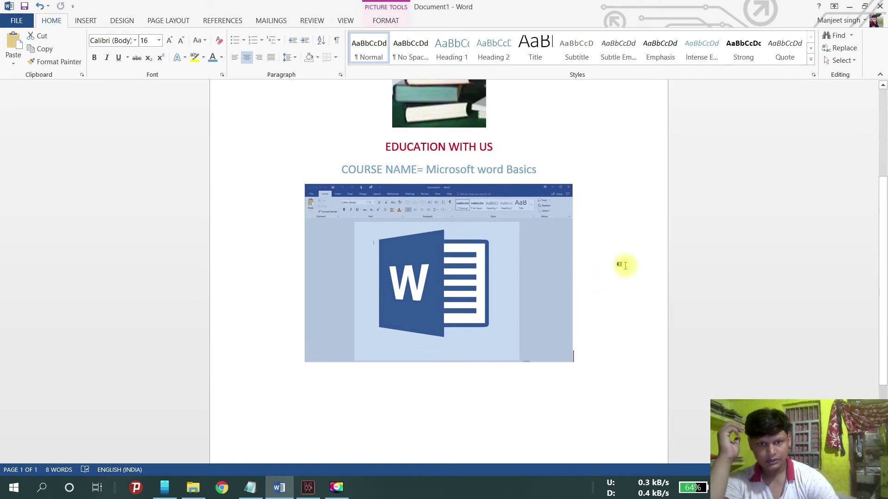
{"action": "left_click", "coordinate": [621, 264]}
{"action": "scroll", "coordinate": [625, 265], "scroll_direction": "up", "scroll_amount": 3}
{"action": "scroll", "coordinate": [625, 266], "scroll_direction": "down", "scroll_amount": 1}
{"action": "scroll", "coordinate": [625, 265], "scroll_direction": "up", "scroll_amount": 1}
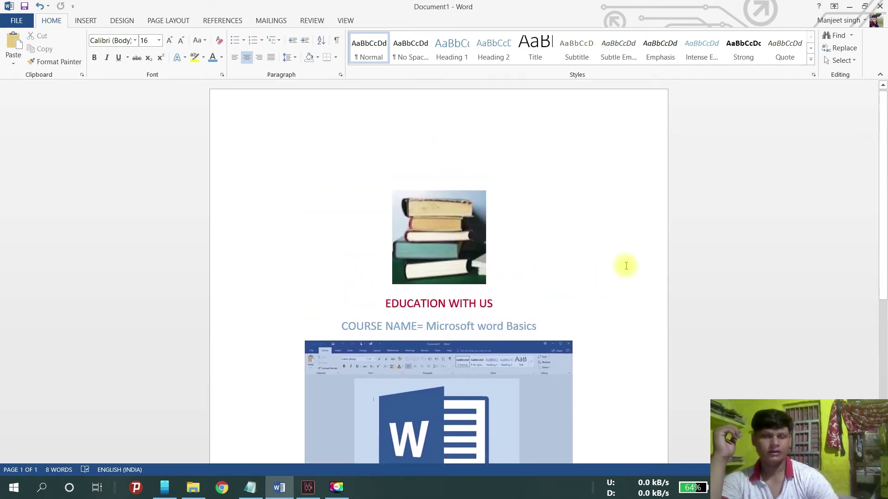
{"action": "scroll", "coordinate": [565, 225], "scroll_direction": "down", "scroll_amount": 1}
{"action": "scroll", "coordinate": [565, 225], "scroll_direction": "down", "scroll_amount": 1}
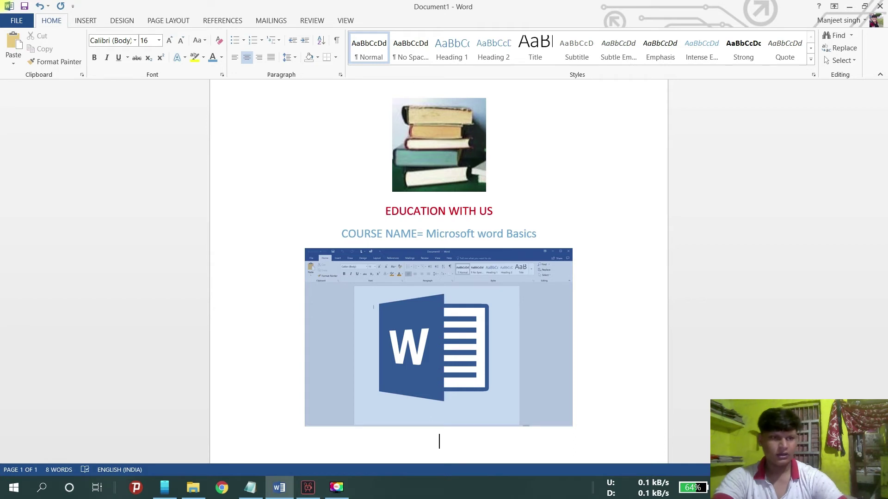
Save the document on the computer as a Word Template, naming it temp 1 followed by the author's first name
{"action": "left_click", "coordinate": [20, 21]}
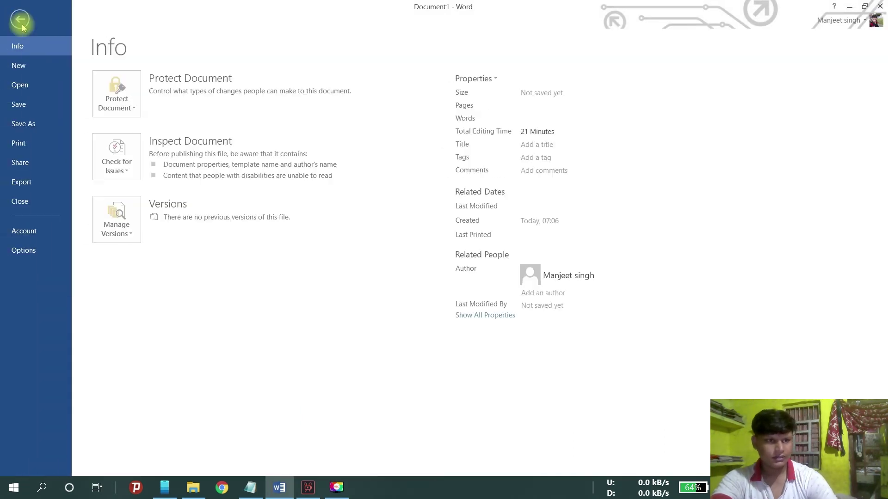
{"action": "left_click", "coordinate": [29, 125]}
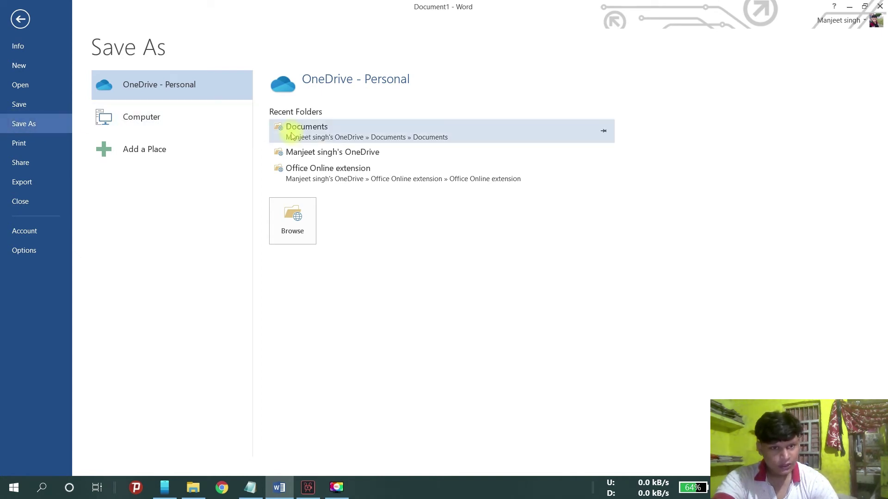
{"action": "left_click", "coordinate": [151, 124]}
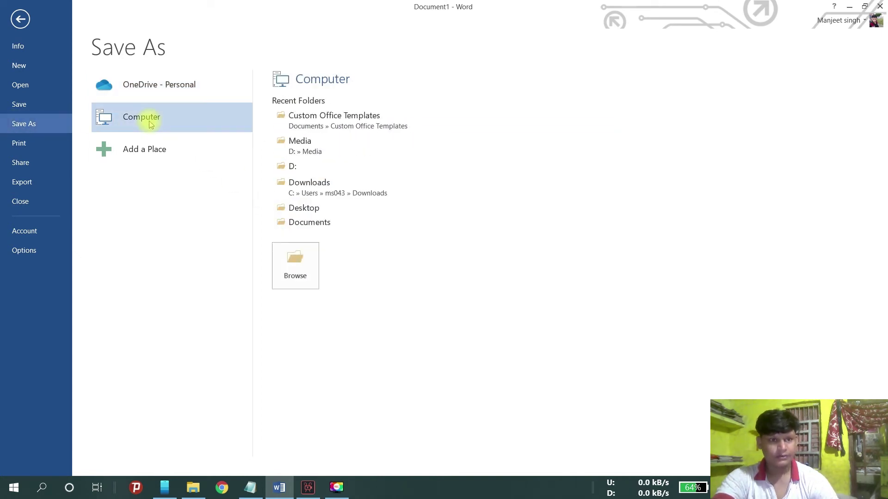
{"action": "left_click", "coordinate": [304, 213]}
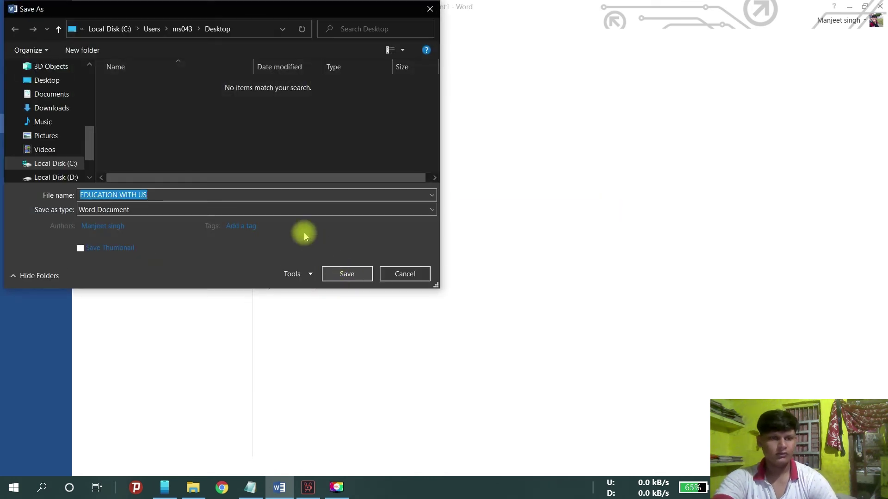
{"action": "type", "text": "t"}
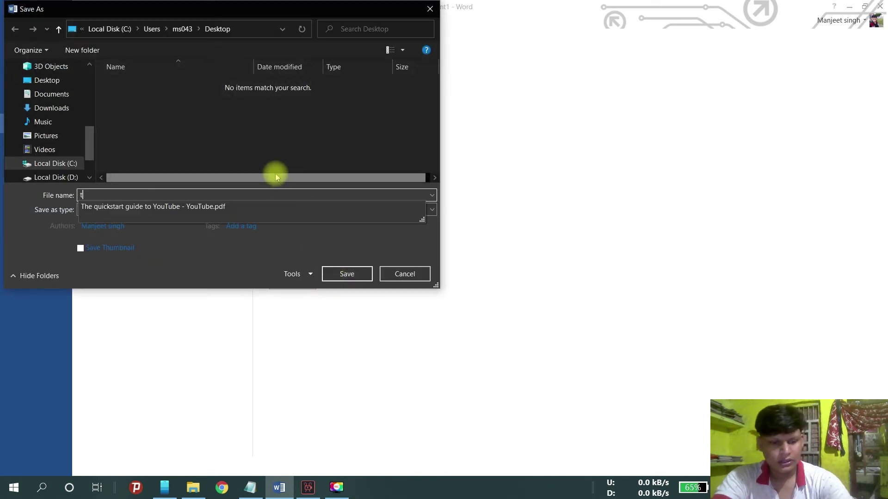
{"action": "type", "text": "emp 1"}
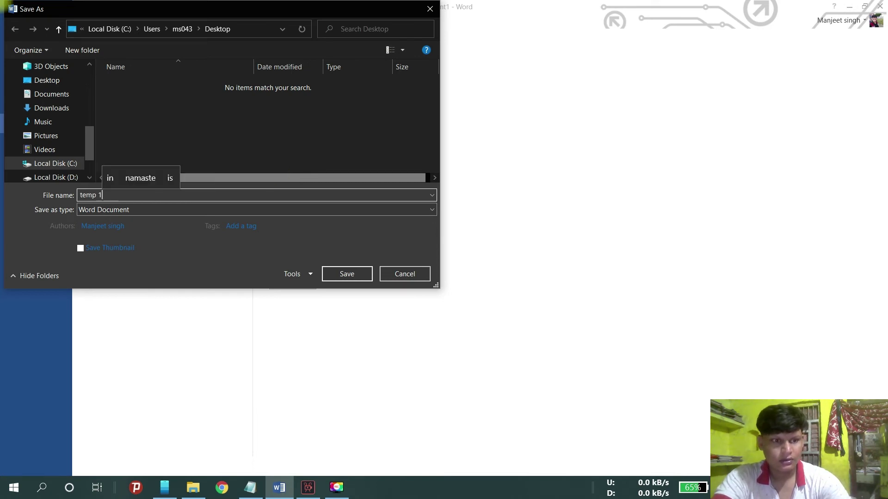
{"action": "type", "text": " manjeet"}
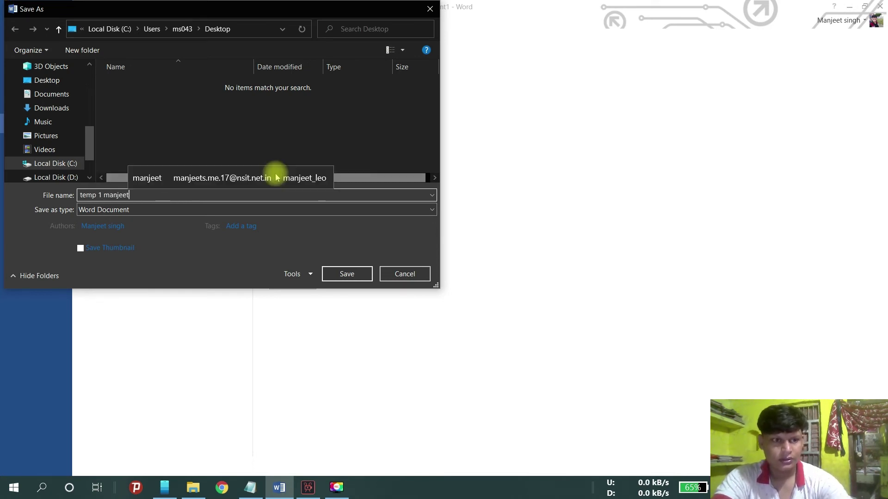
{"action": "left_click", "coordinate": [134, 210]}
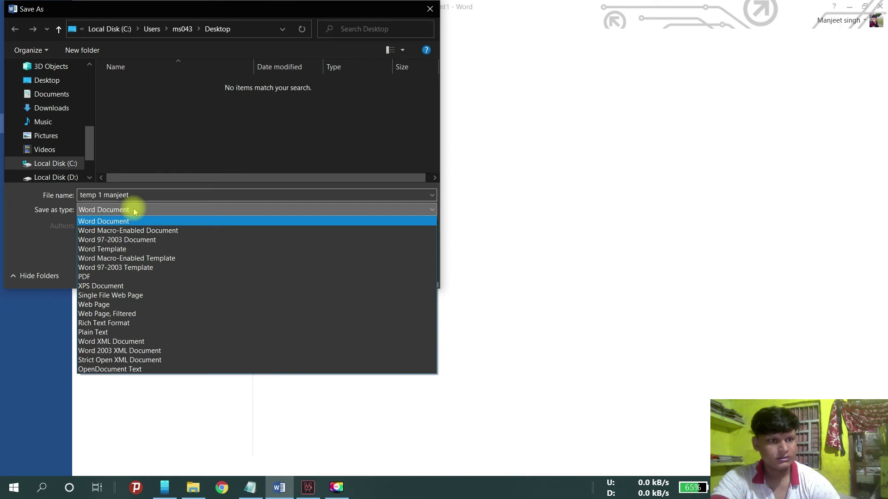
{"action": "left_click", "coordinate": [102, 249]}
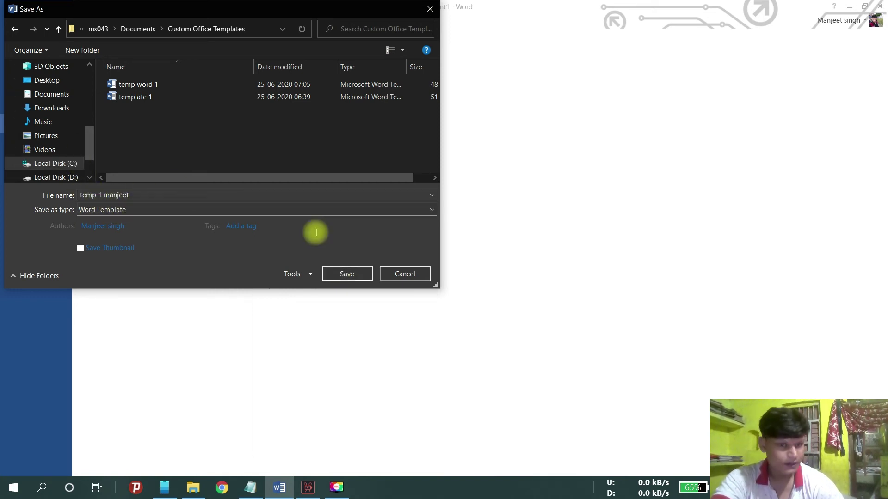
{"action": "left_click", "coordinate": [342, 278]}
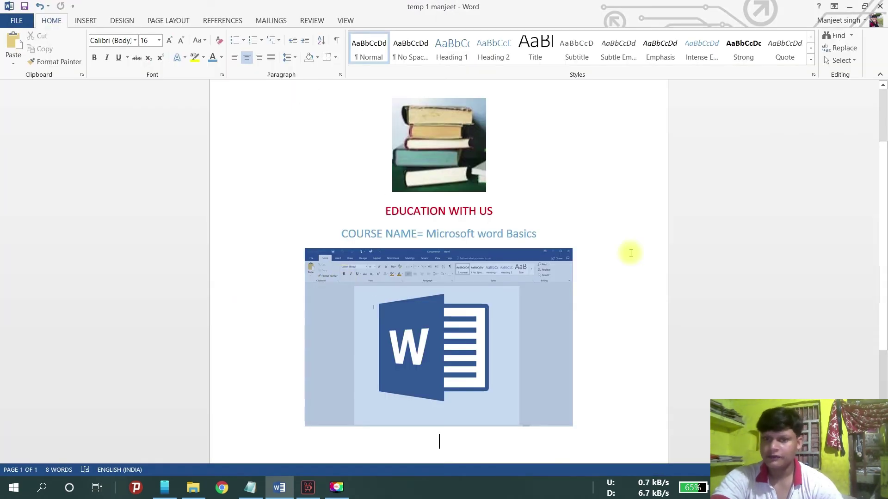
Close the saved template and dismiss the Media folder window, and start Word again
{"action": "left_click", "coordinate": [880, 6]}
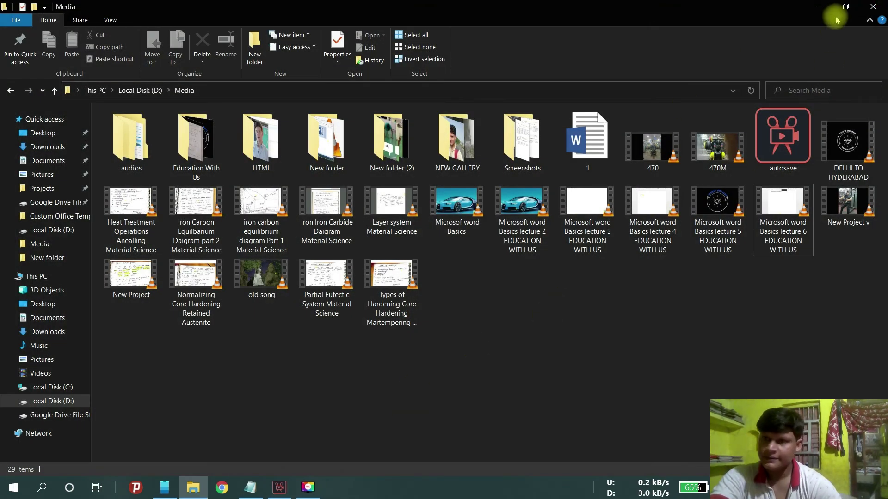
{"action": "left_click", "coordinate": [864, 6]}
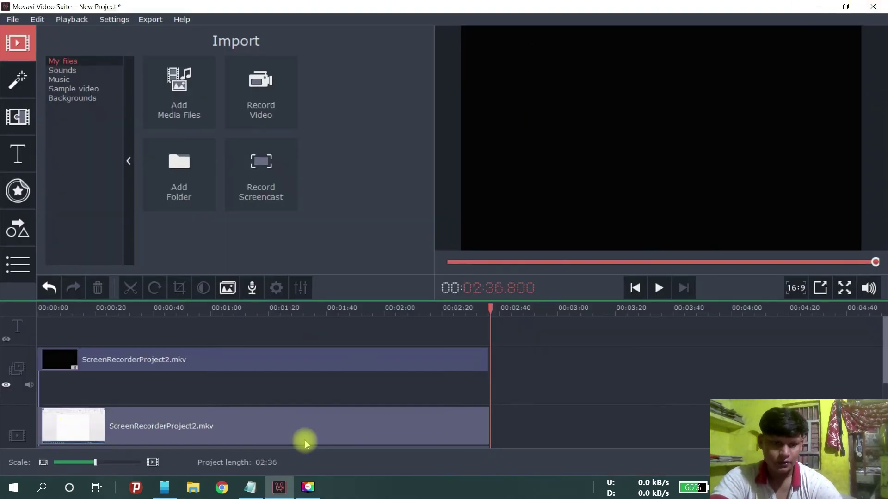
{"action": "left_click", "coordinate": [13, 487]}
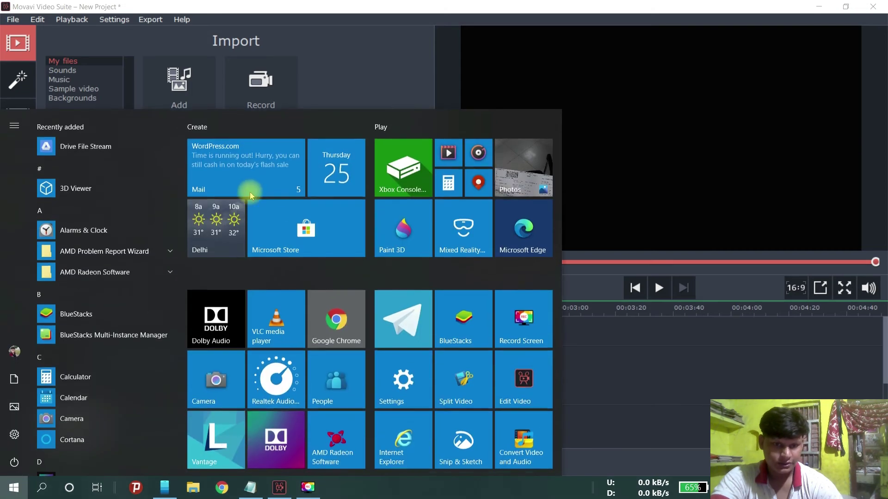
{"action": "scroll", "coordinate": [249, 192], "scroll_direction": "down", "scroll_amount": 5}
{"action": "left_click", "coordinate": [327, 303]}
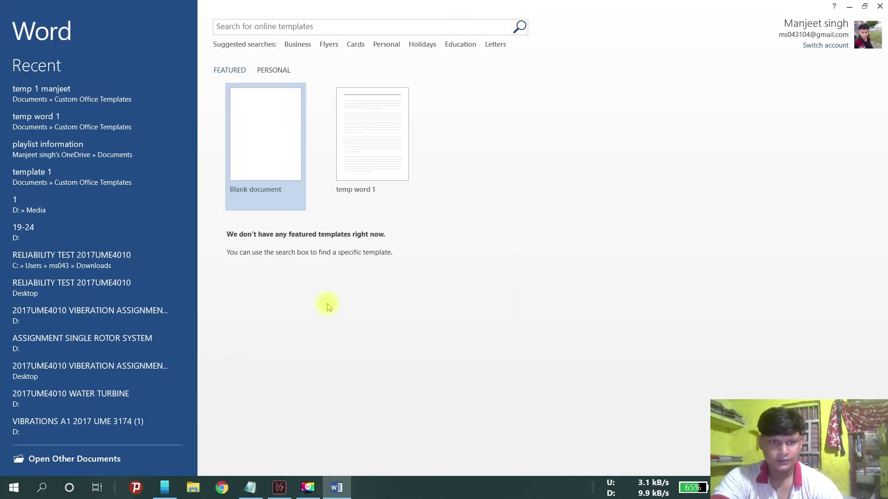
Create a new document from the personal template just saved as temp 1 with the author's first name
{"action": "left_click", "coordinate": [274, 72]}
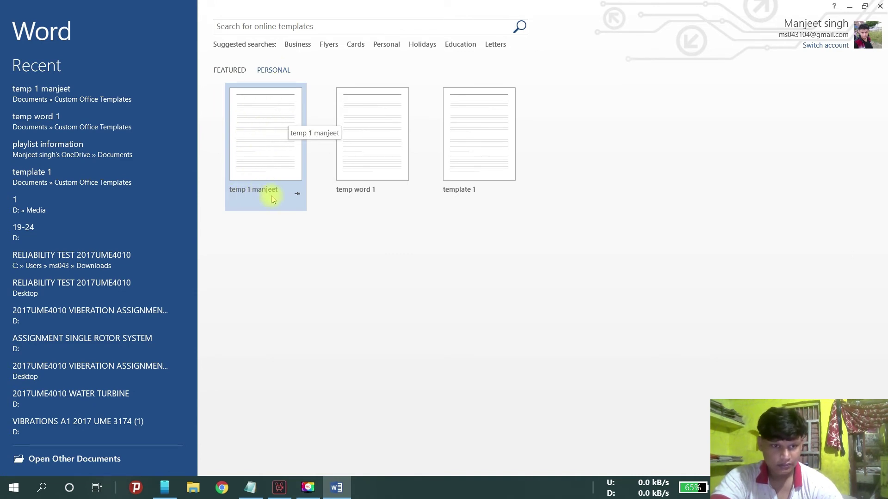
{"action": "left_click", "coordinate": [266, 123]}
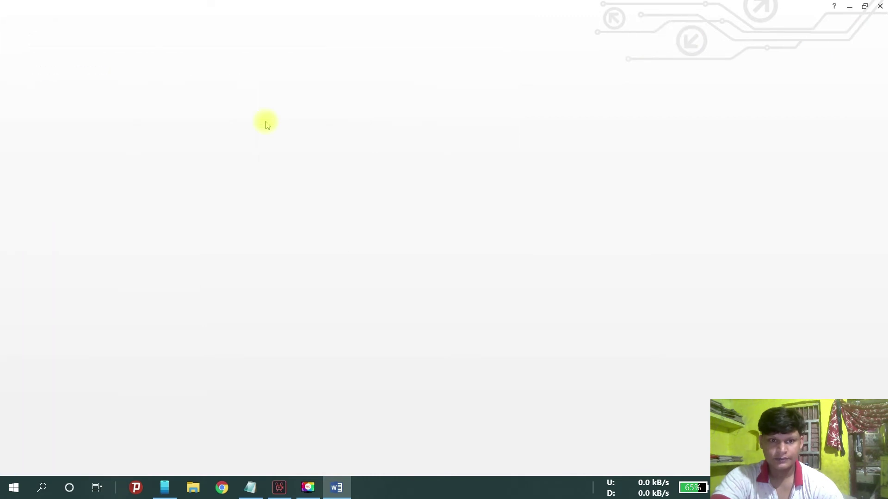
{"action": "scroll", "coordinate": [610, 323], "scroll_direction": "down", "scroll_amount": 6}
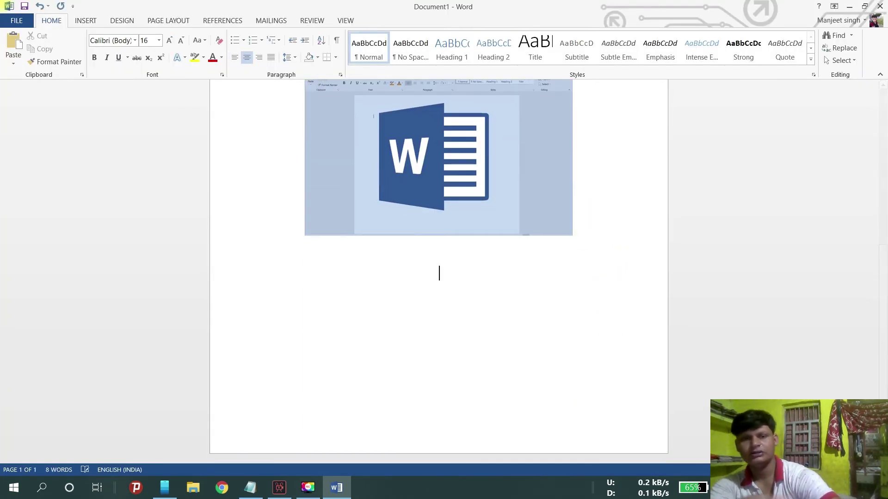
Write Course Content in black, left-aligned text on the line below the logo picture, and start a new line
{"action": "left_click", "coordinate": [235, 60]}
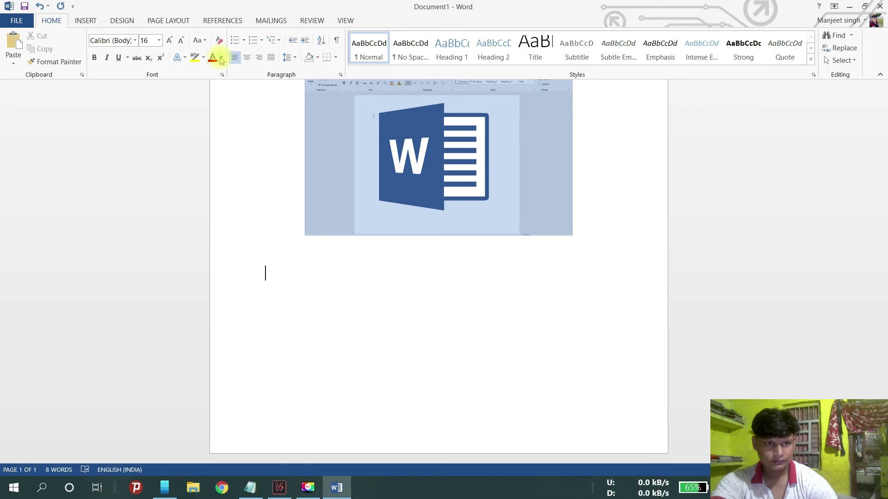
{"action": "left_click", "coordinate": [222, 57]}
{"action": "left_click", "coordinate": [222, 95]}
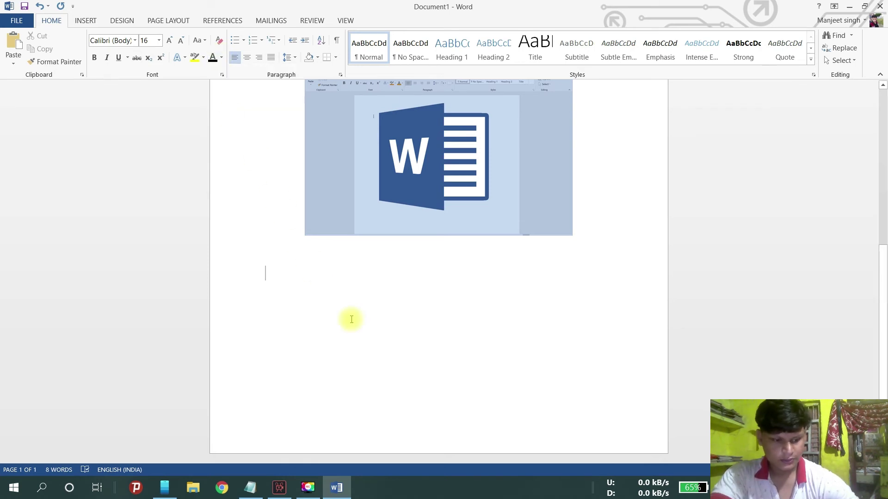
{"action": "type", "text": "Cou"}
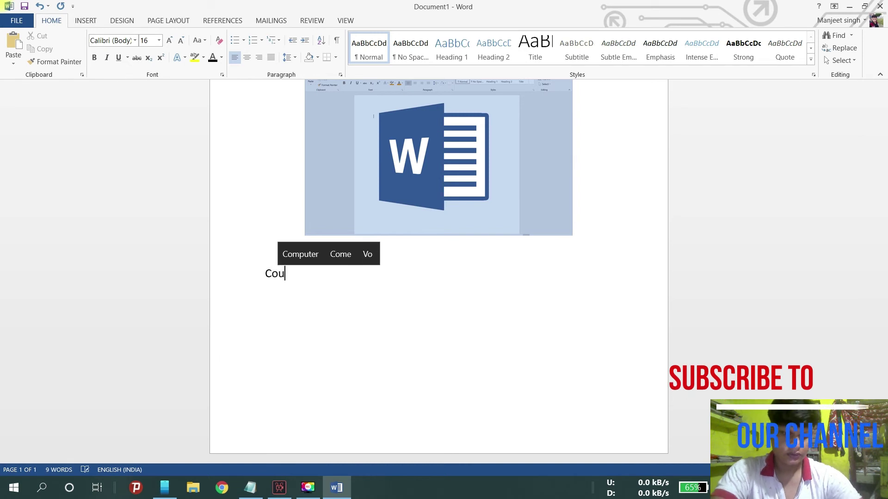
{"action": "type", "text": "rse "}
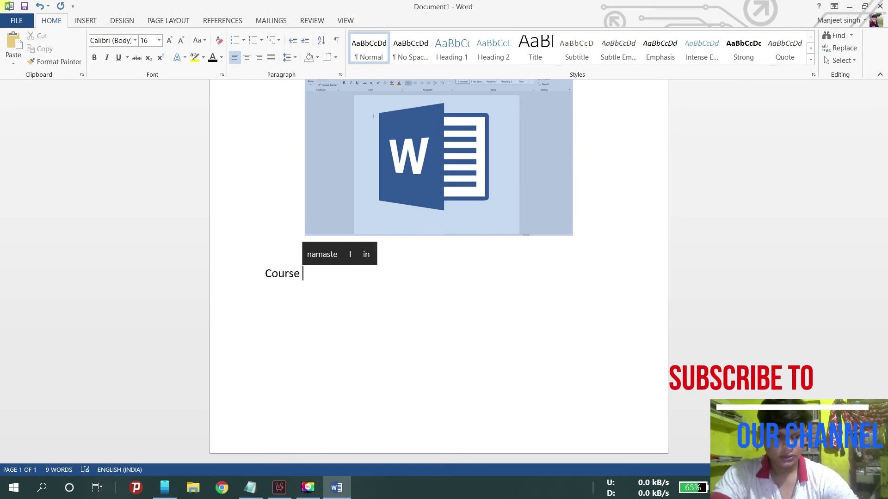
{"action": "type", "text": "Content"}
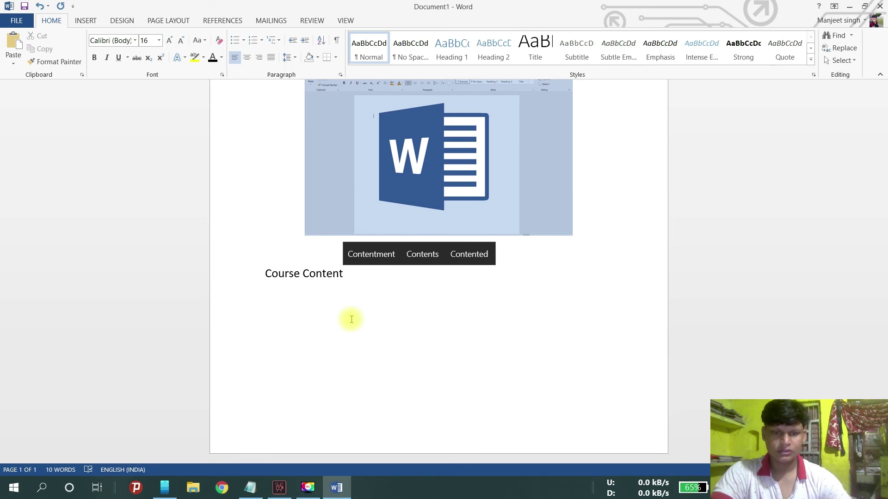
{"action": "key", "text": "Return"}
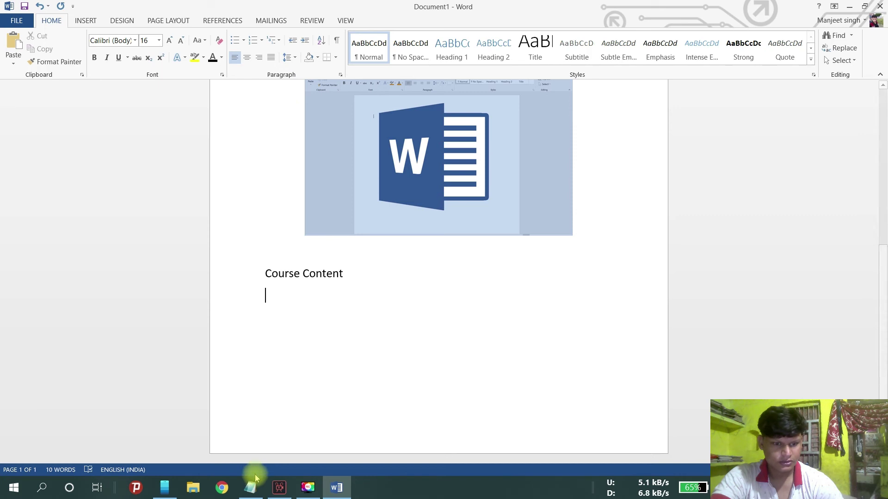
Switch to Notepad and copy the whole topic list, from the first Microsoft Word question down to autocorrect
{"action": "left_click", "coordinate": [250, 488]}
{"action": "scroll", "coordinate": [56, 225], "scroll_direction": "up", "scroll_amount": 3}
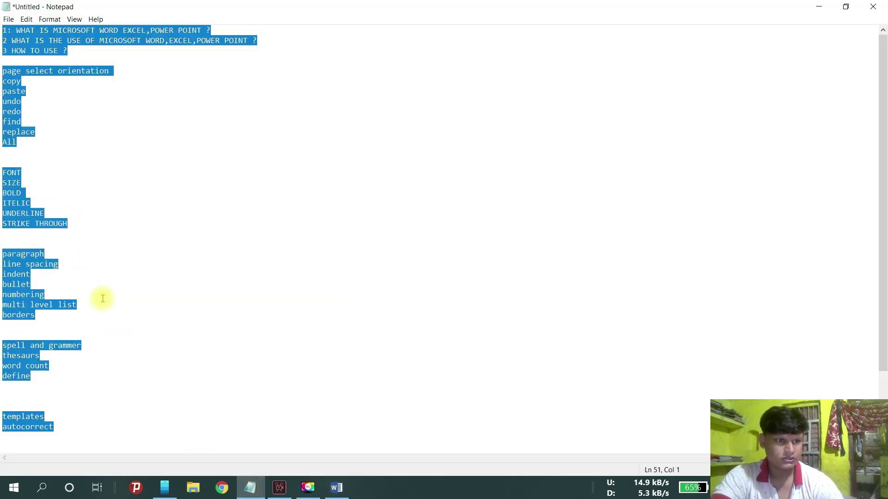
{"action": "left_click", "coordinate": [127, 347]}
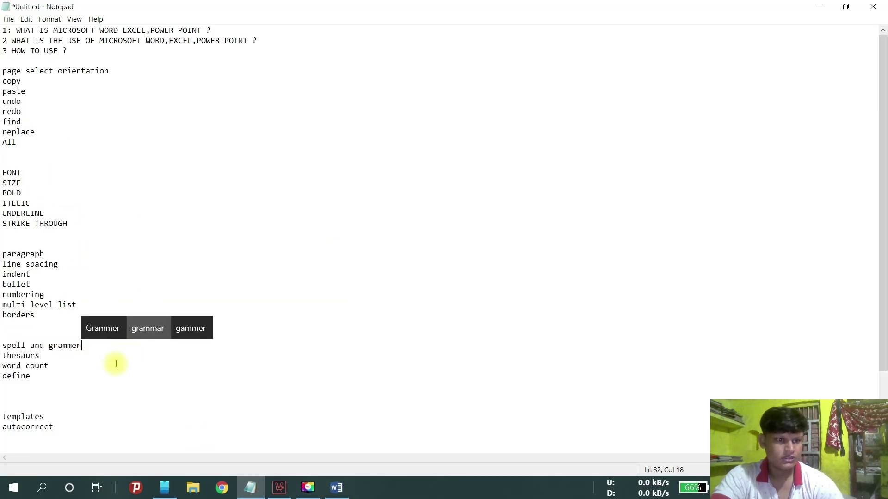
{"action": "left_click", "coordinate": [63, 427]}
{"action": "left_click_drag", "start_coordinate": [62, 427], "coordinate": [2, 29]}
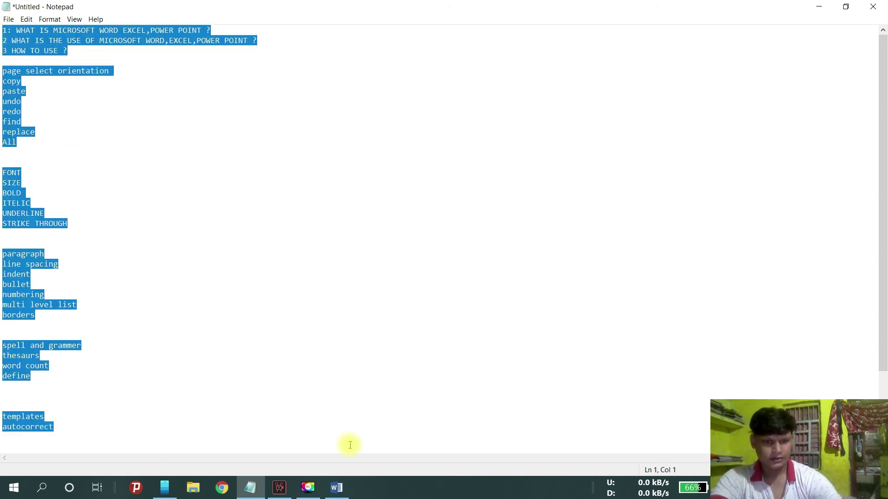
Switch back to Word, paste the copied topic list below the Course Content line, and look over the pasted pages
{"action": "left_click", "coordinate": [336, 488]}
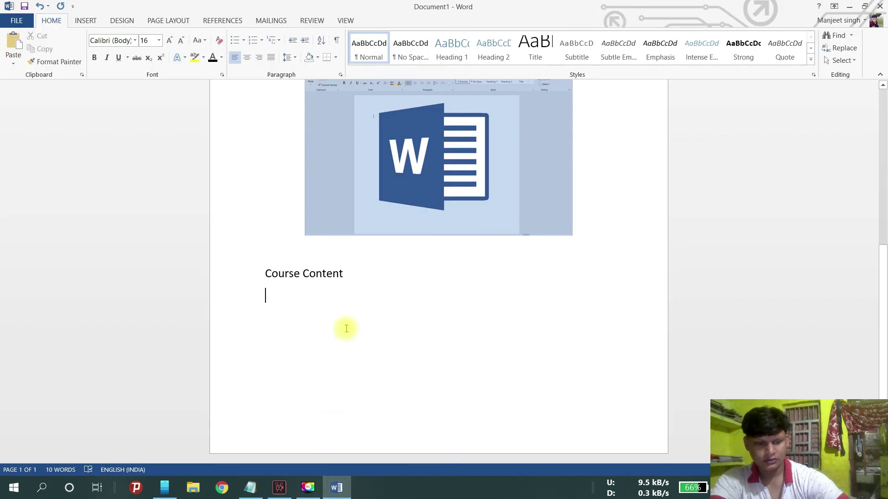
{"action": "key", "text": "ctrl+v"}
{"action": "scroll", "coordinate": [346, 329], "scroll_direction": "up", "scroll_amount": 15}
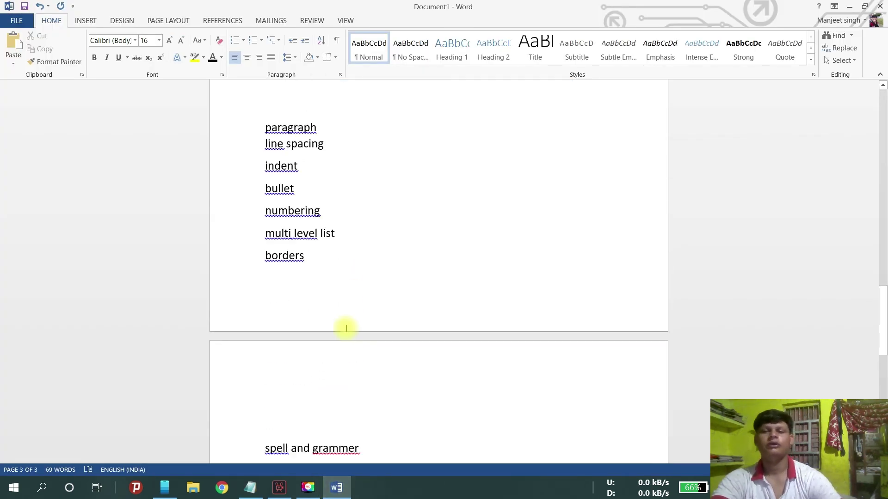
{"action": "scroll", "coordinate": [351, 351], "scroll_direction": "down", "scroll_amount": 10}
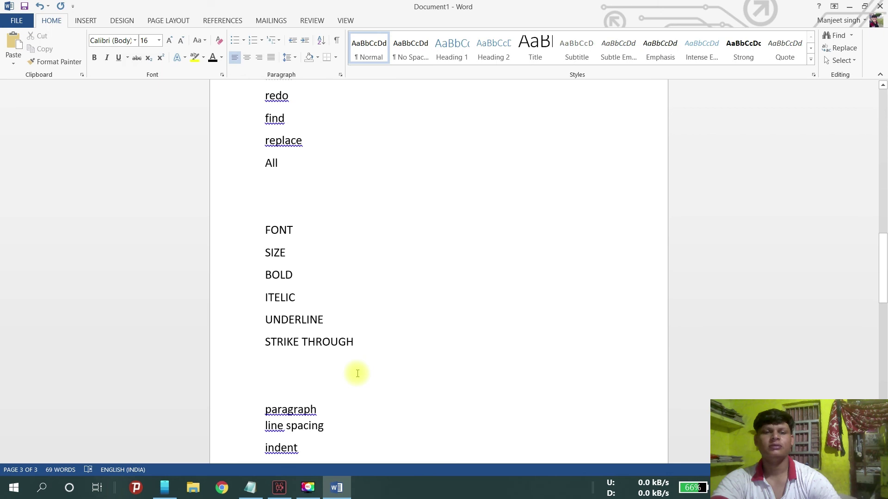
{"action": "scroll", "coordinate": [357, 372], "scroll_direction": "up", "scroll_amount": 5}
{"action": "scroll", "coordinate": [357, 373], "scroll_direction": "up", "scroll_amount": 15}
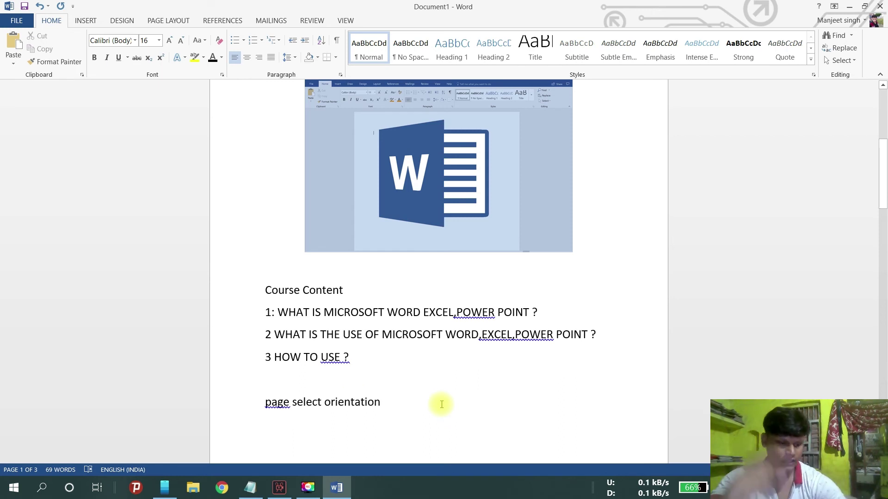
Save the document to the computer's Desktop as a Word Document named content 1
{"action": "left_click", "coordinate": [17, 21]}
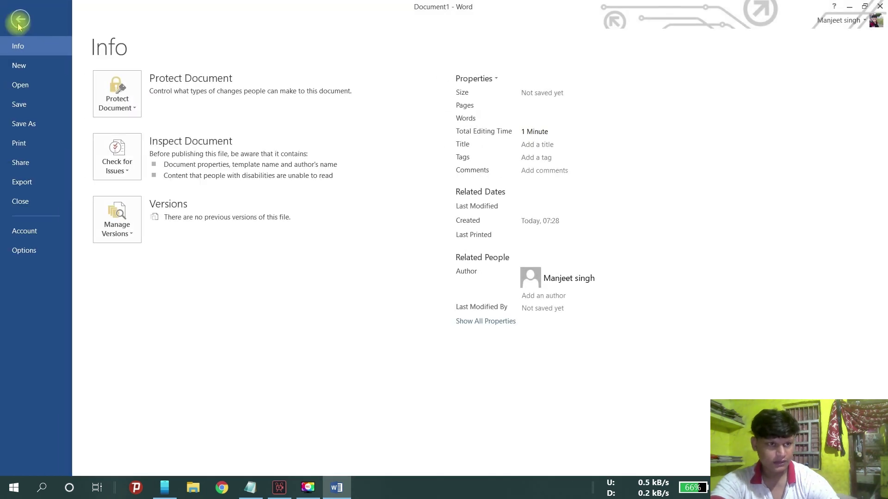
{"action": "left_click", "coordinate": [33, 107]}
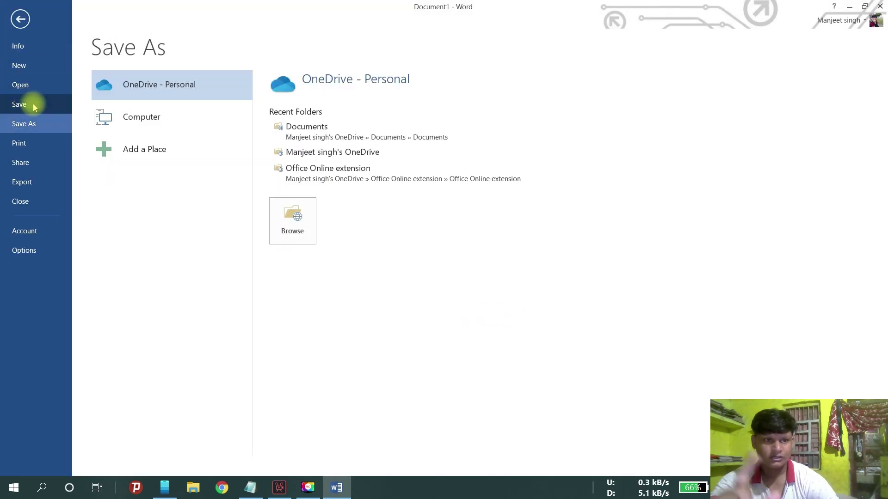
{"action": "left_click", "coordinate": [171, 122]}
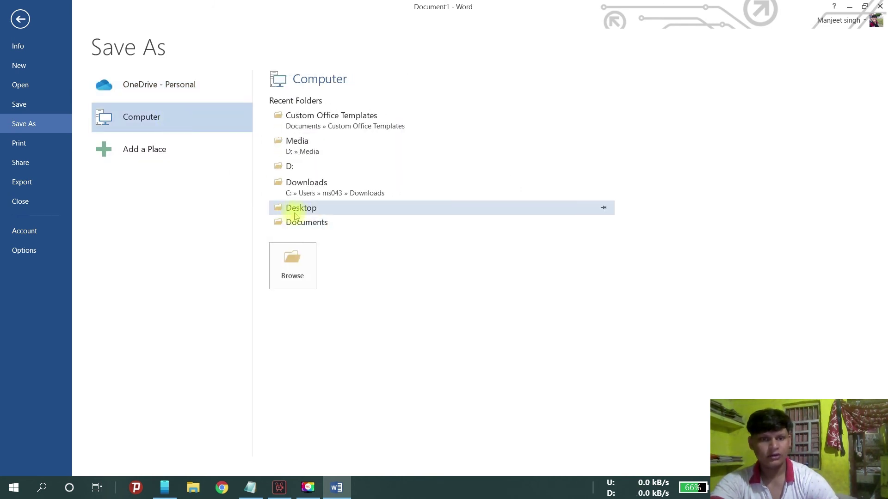
{"action": "left_click", "coordinate": [299, 214]}
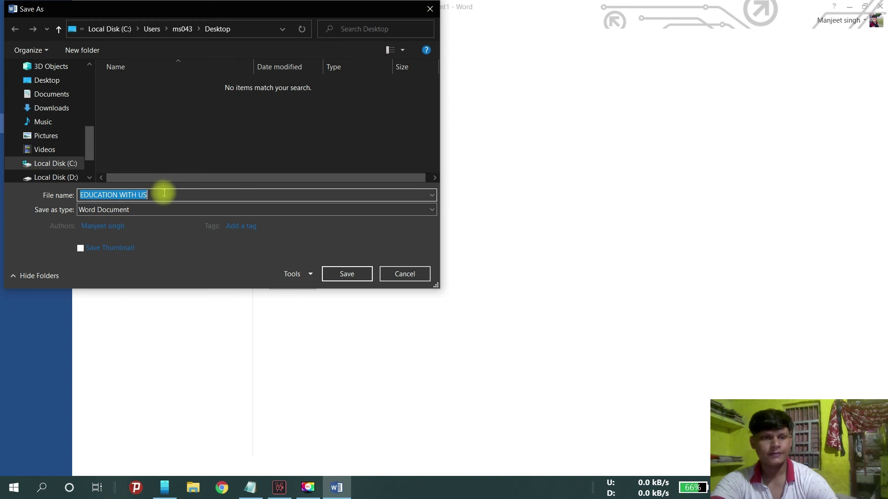
{"action": "key", "text": "BackSpace"}
{"action": "type", "text": "content "}
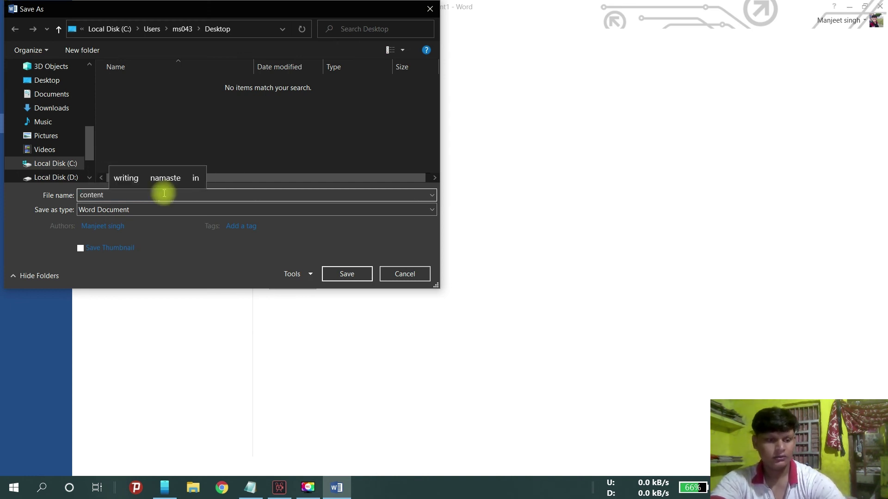
{"action": "type", "text": "1"}
{"action": "left_click", "coordinate": [333, 277]}
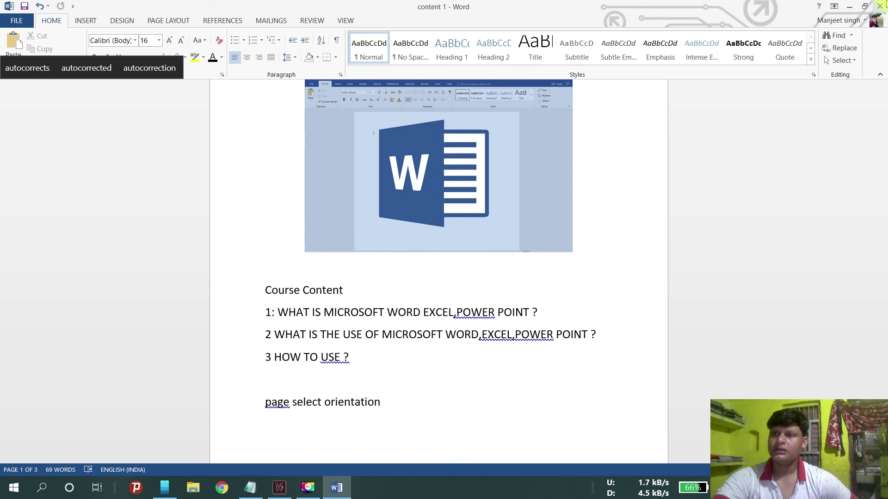
Close the content 1 document, leave the untitled Notepad list open without saving it, and show the desktop
{"action": "left_click", "coordinate": [880, 6]}
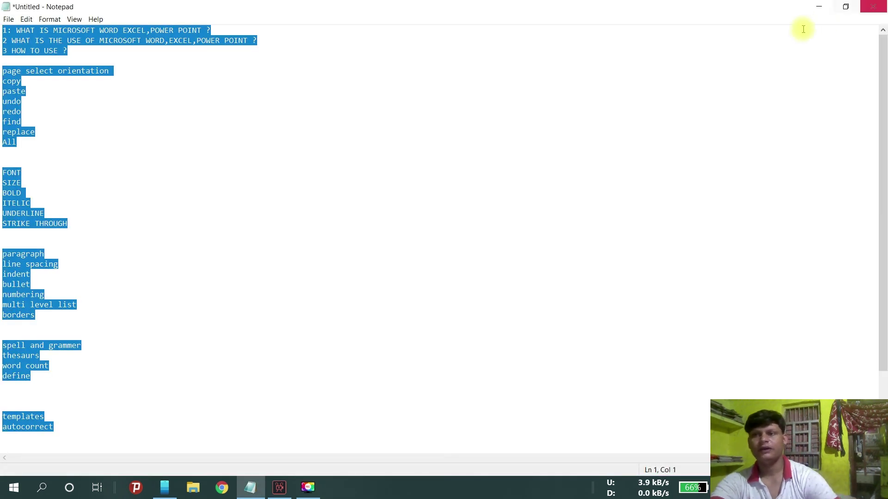
{"action": "left_click", "coordinate": [873, 6]}
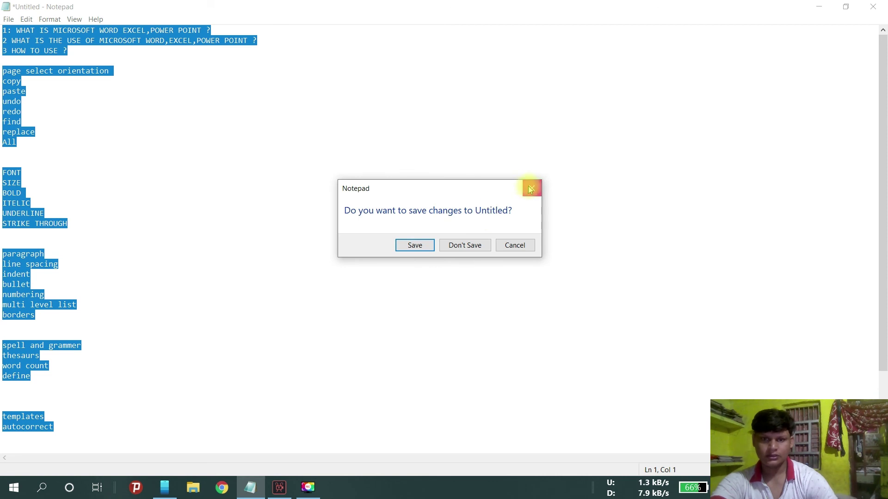
{"action": "left_click", "coordinate": [531, 189]}
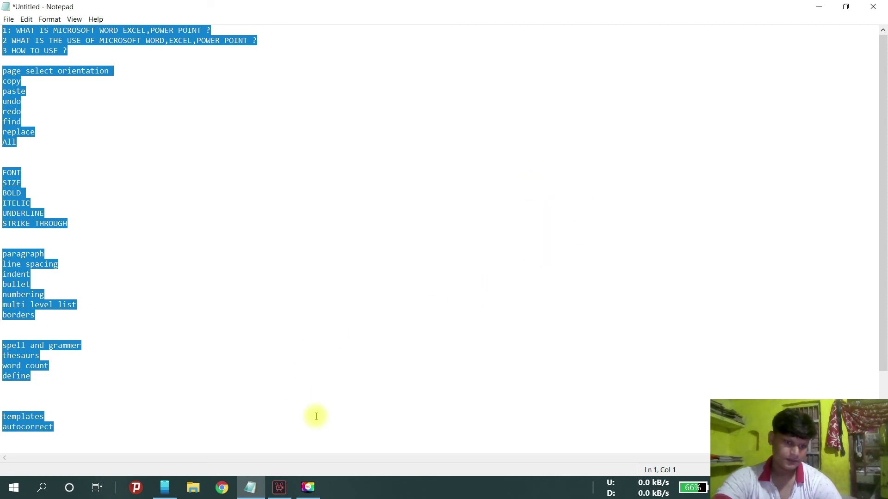
{"action": "key", "text": "super+d"}
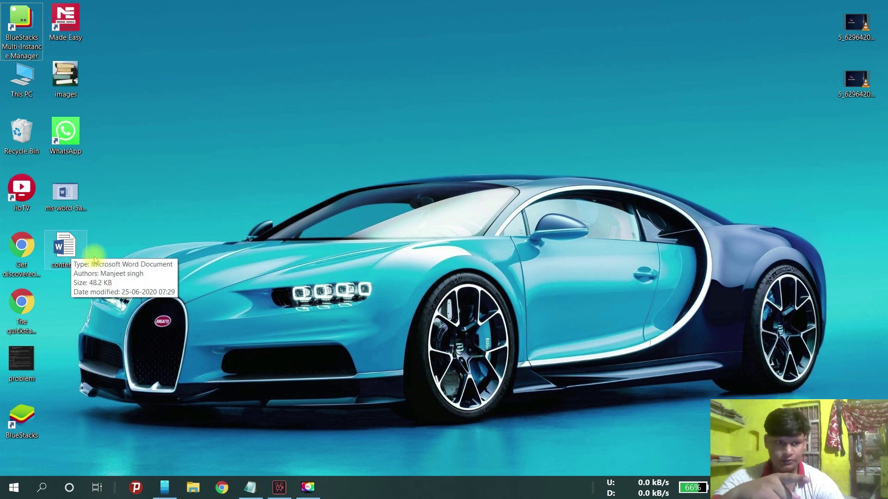
Open the content 1 document from the desktop in Word and check its title page and course topic list
{"action": "double_click", "coordinate": [69, 250]}
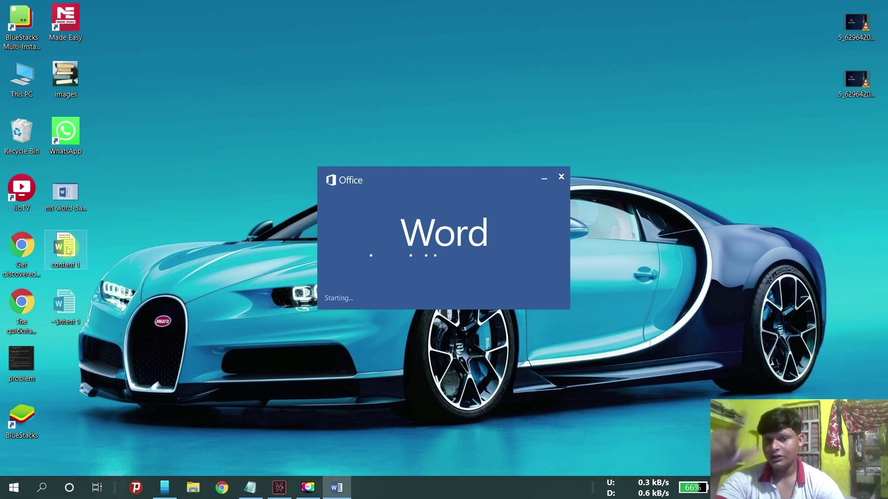
{"action": "scroll", "coordinate": [594, 293], "scroll_direction": "down", "scroll_amount": 10}
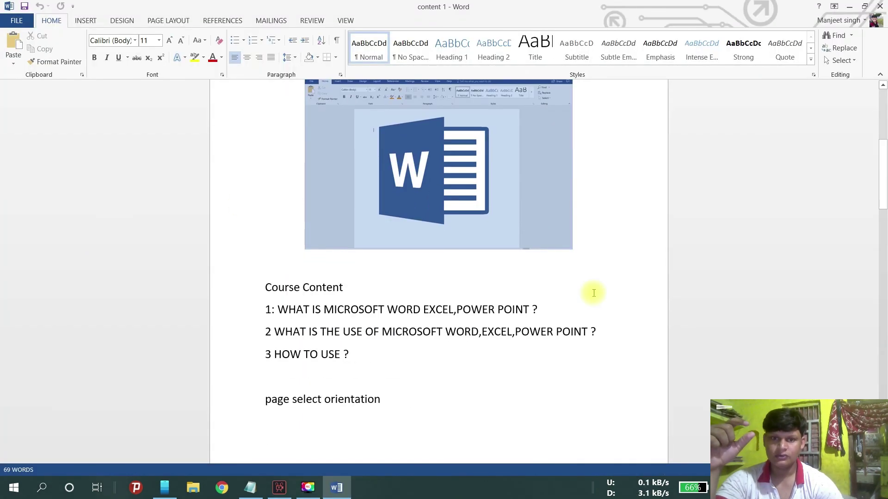
{"action": "scroll", "coordinate": [593, 293], "scroll_direction": "up", "scroll_amount": 6}
{"action": "scroll", "coordinate": [594, 293], "scroll_direction": "down", "scroll_amount": 15}
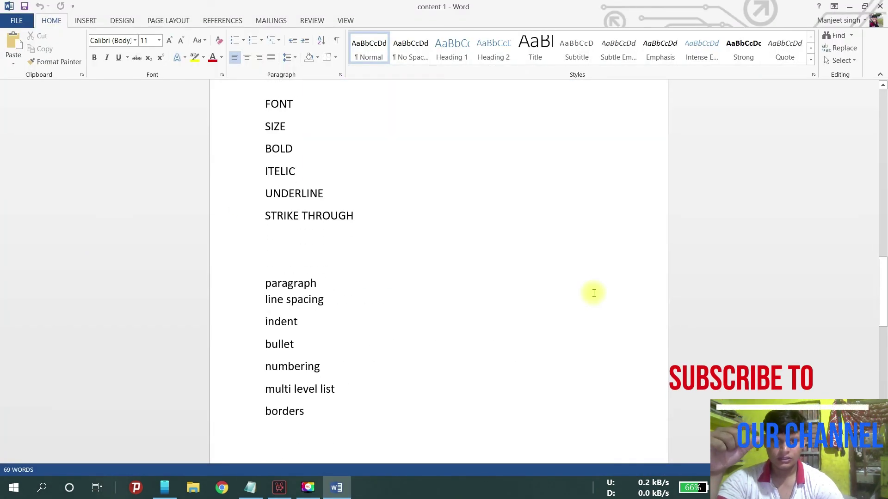